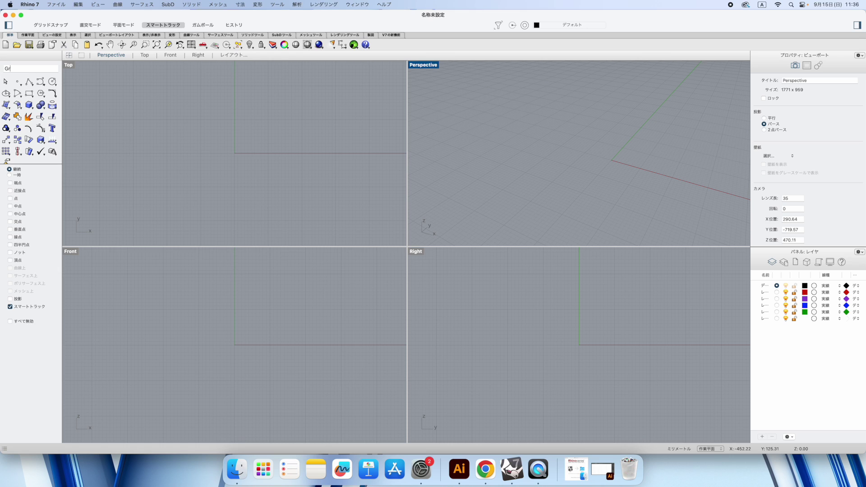
- Launch Grasshopper and dismiss its getting-started tutorial browser
key("BackSpace")
type("sss")
key("BackSpace")
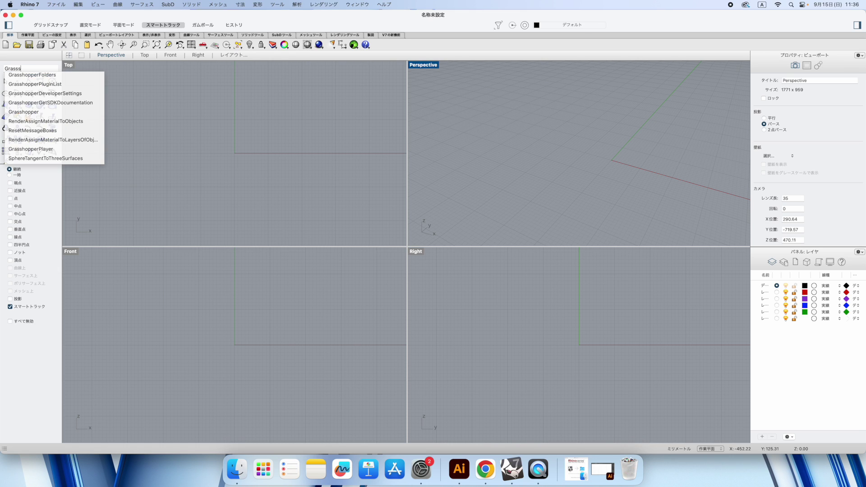
key("Return")
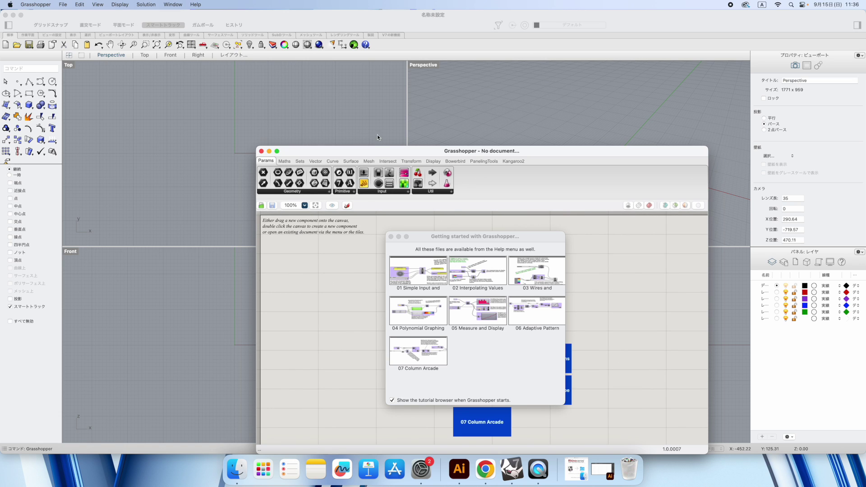
left_click_drag(374, 151, 289, 202)
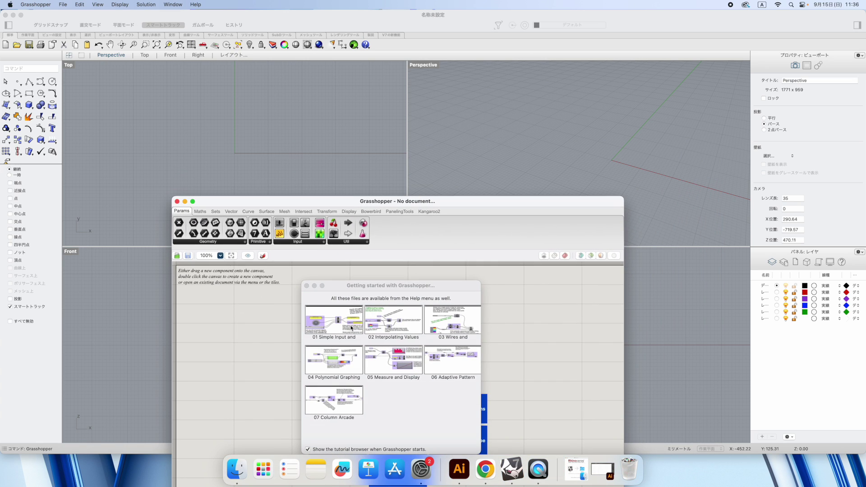
left_click(307, 286)
- Add a Sphere component to the empty Grasshopper canvas
double_click(312, 334)
type("sp")
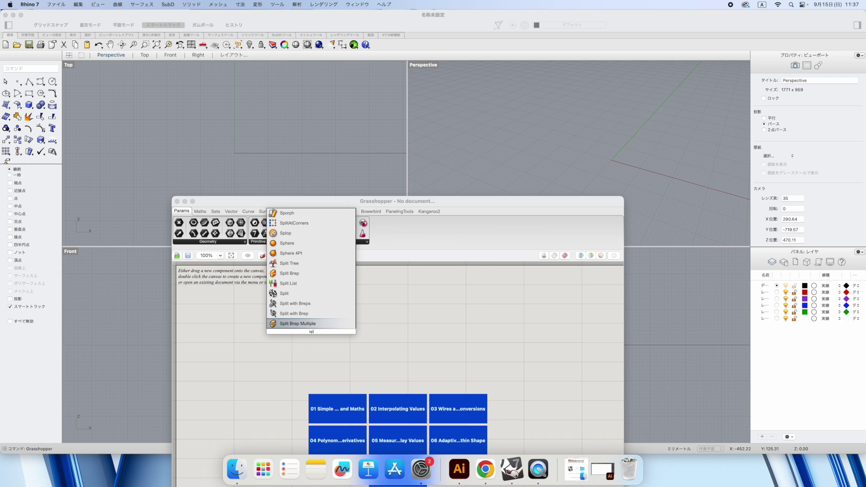
type("h")
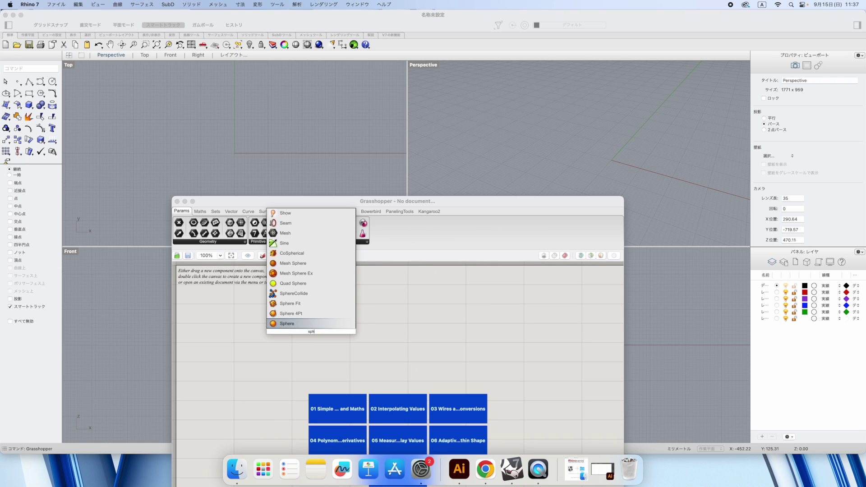
key("Return")
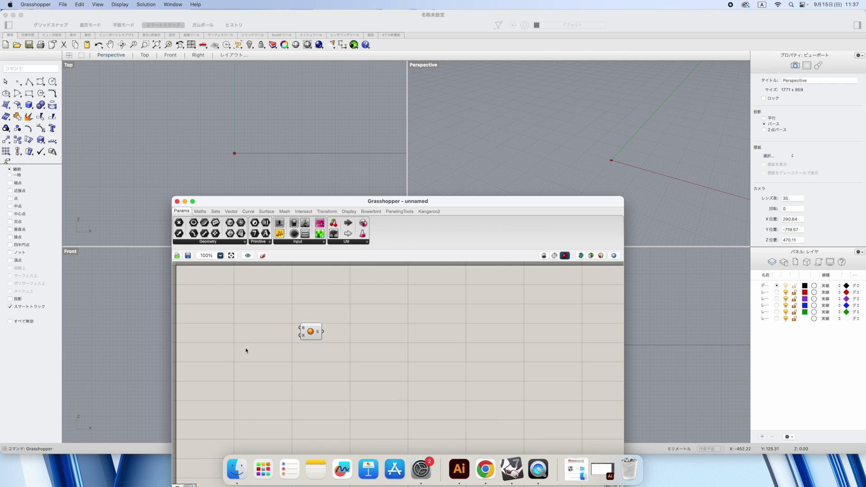
- Create a number slider set to 1100 and connect it to the Sphere component's radius input
double_click(244, 341)
type("1100")
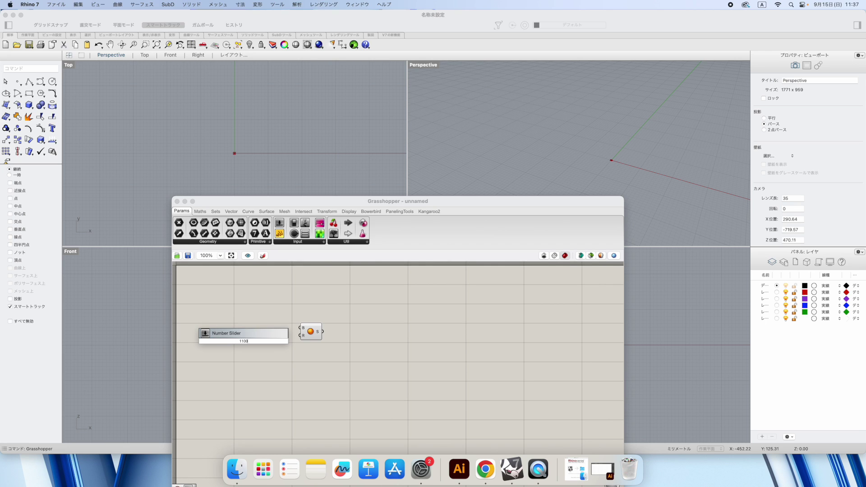
key("Return")
left_click_drag(301, 336, 275, 341)
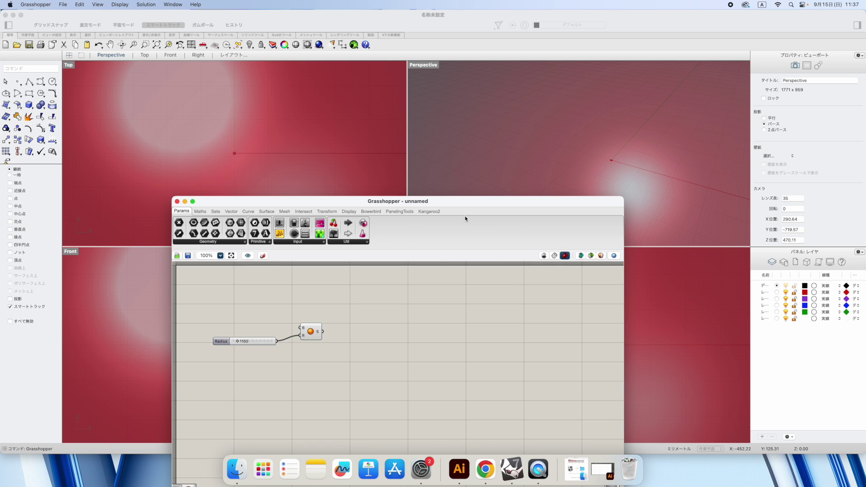
scroll(486, 172, "down", 10)
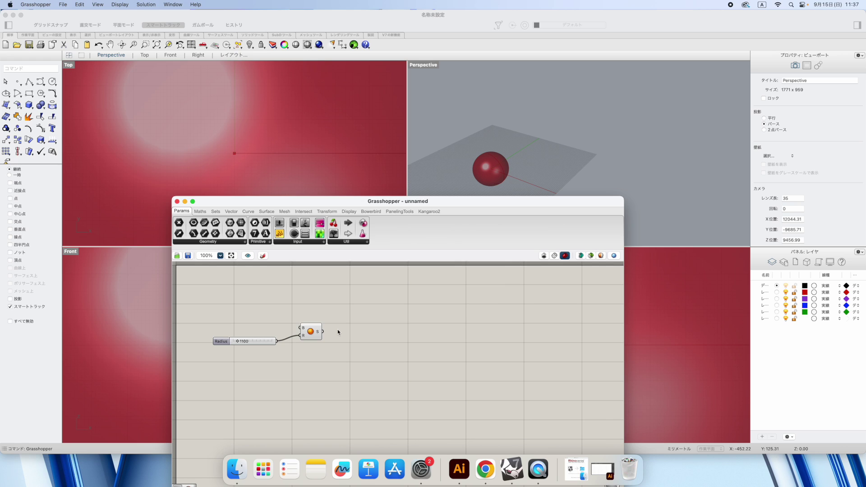
- Add a Scale NU component beside the Sphere and connect the sphere output to its geometry input
double_click(338, 331)
type("sca")
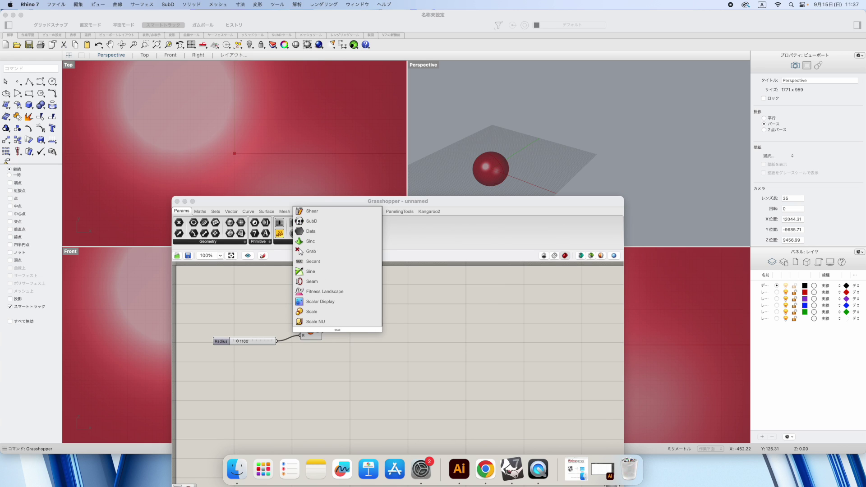
left_click(311, 321)
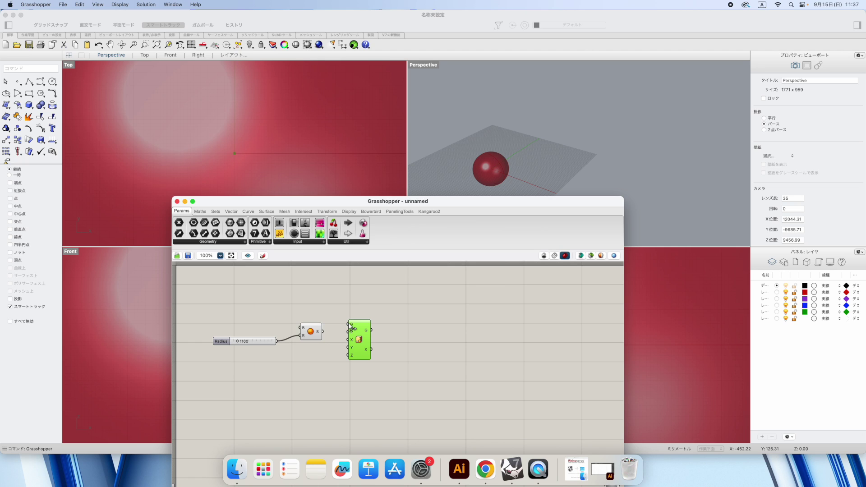
left_click_drag(351, 325, 323, 331)
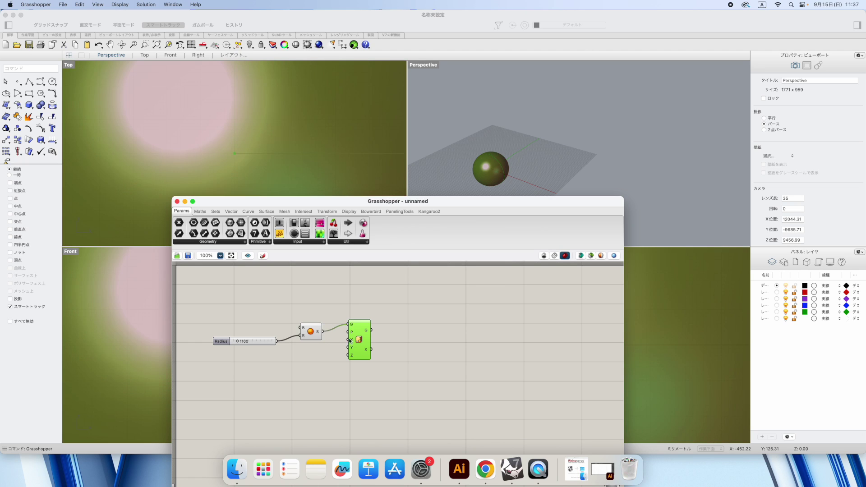
- Create a number slider set to 1.82 and connect it to the Scale NU component's Z factor input
double_click(296, 366)
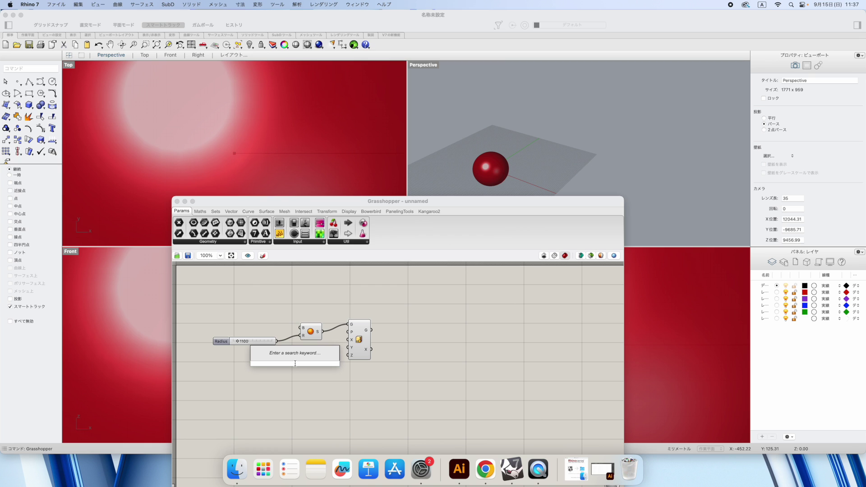
type("1.82")
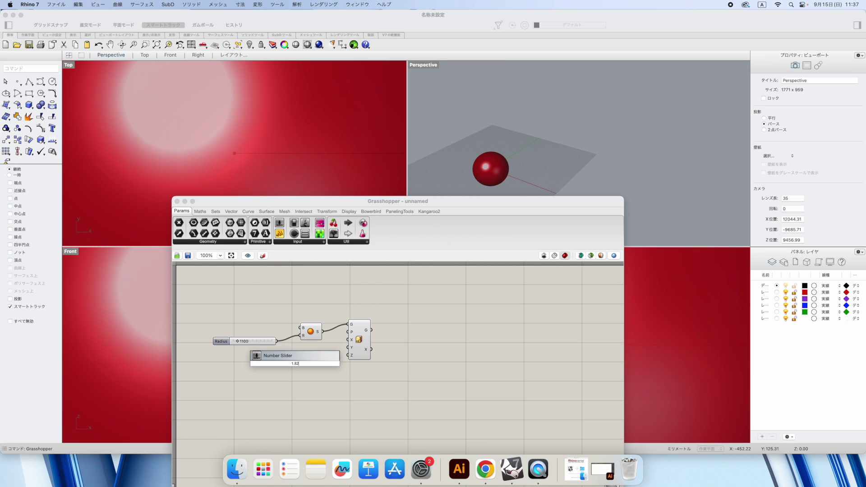
key("Return")
left_click_drag(349, 356, 327, 364)
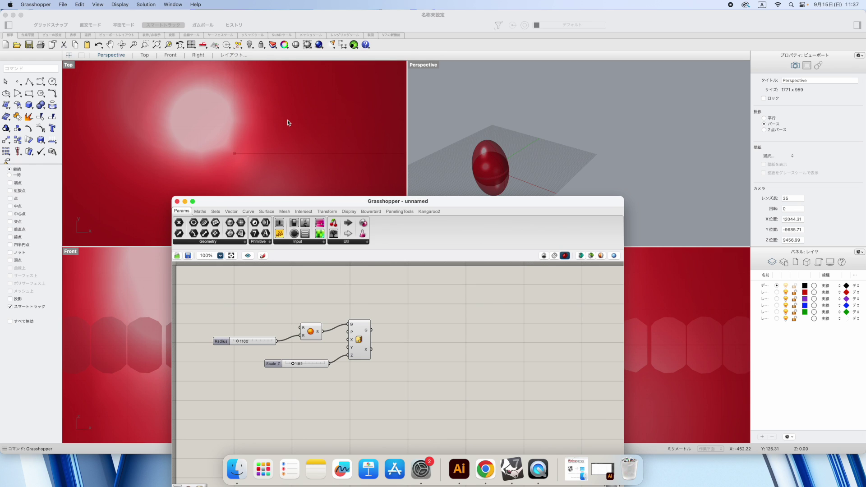
- Inspect the whole stretched sphere in the Top, Front and Perspective viewports, clear of the Grasshopper window
scroll(288, 121, "down", 10)
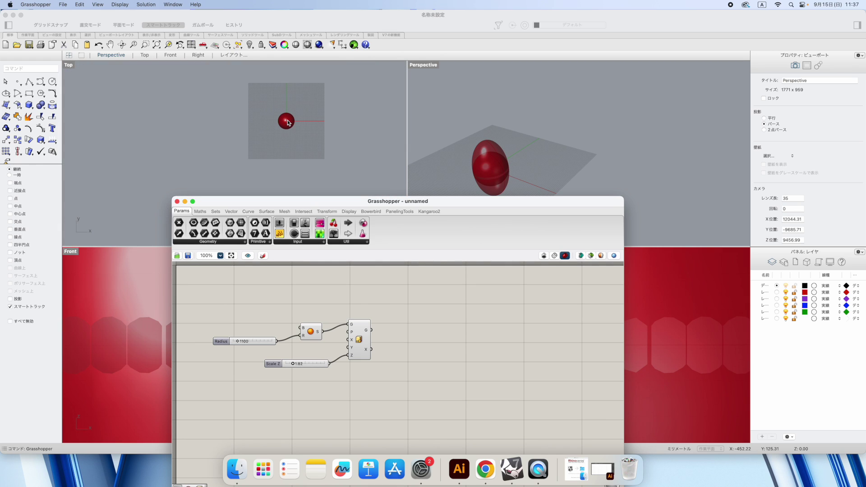
scroll(149, 312, "down", 10)
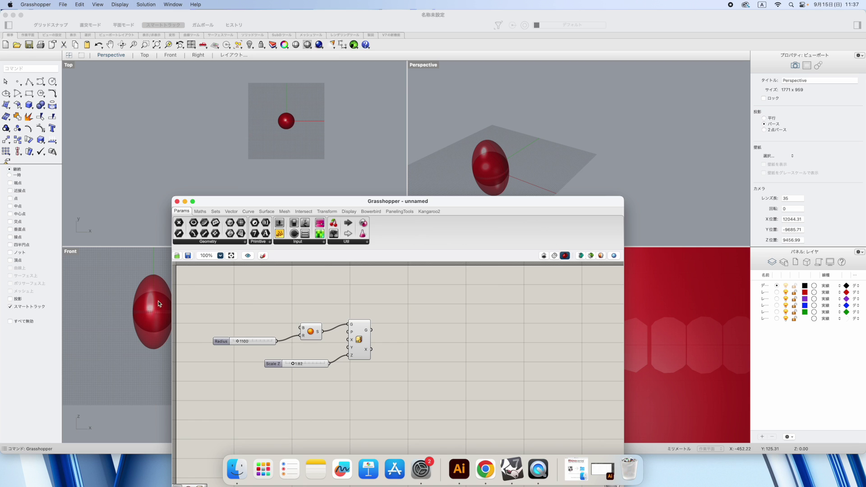
left_click_drag(373, 203, 375, 228)
left_click(612, 128)
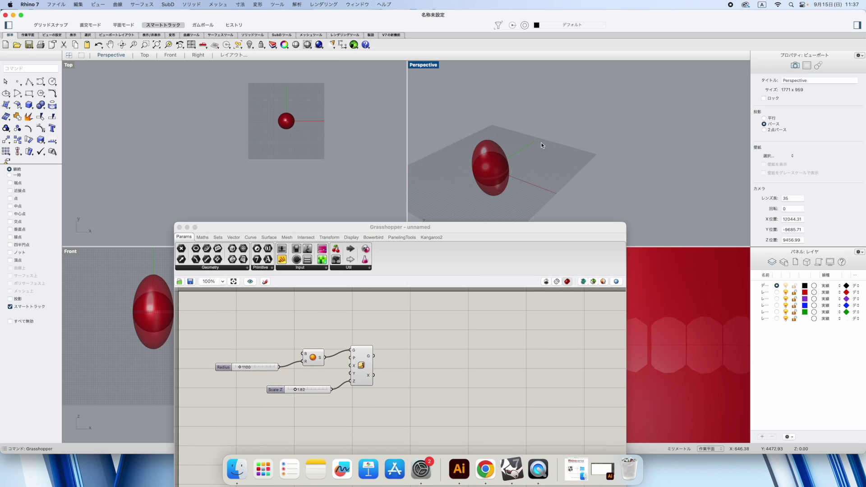
left_click(110, 45)
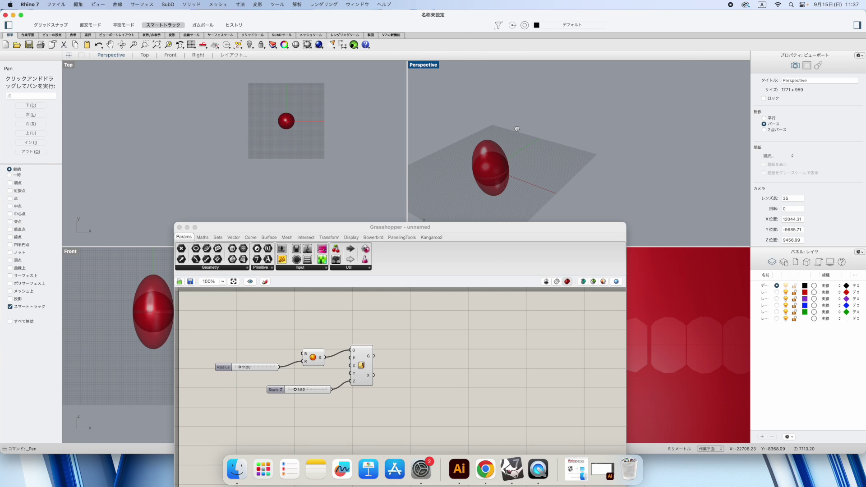
left_click_drag(517, 129, 576, 111)
key("Escape")
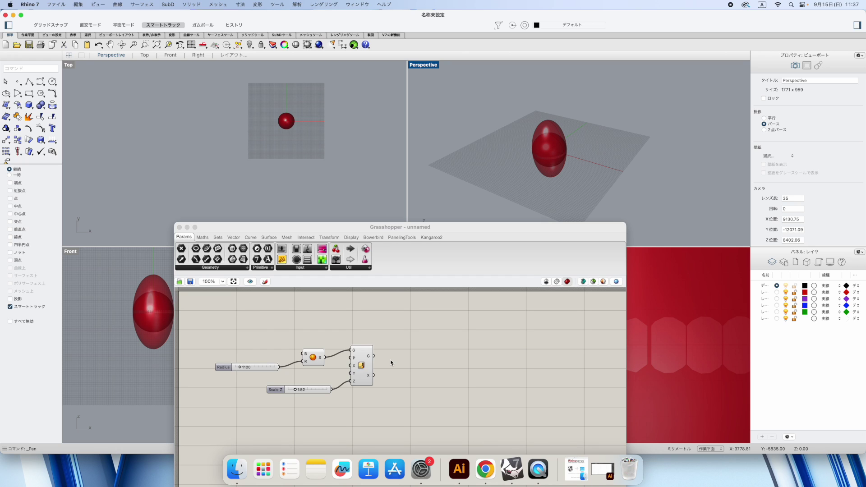
- Add a Surface Split component and connect the scaled geometry from Scale NU to its surface input
double_click(410, 356)
type("surfa")
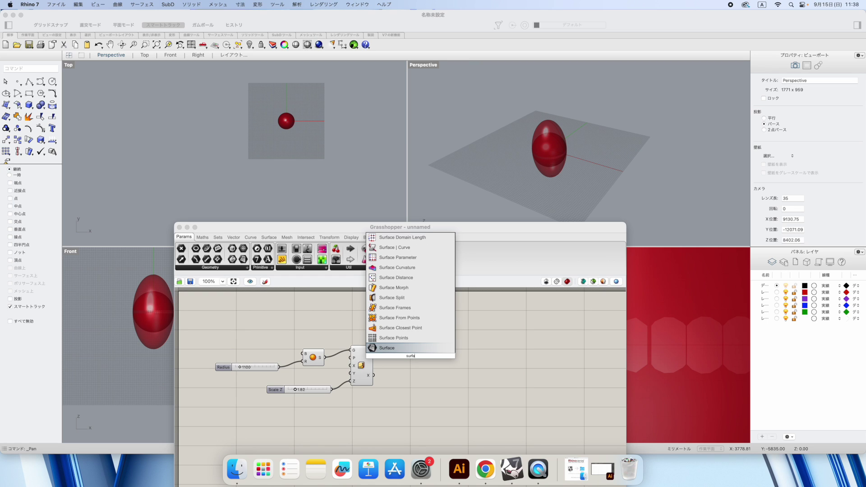
type("ce")
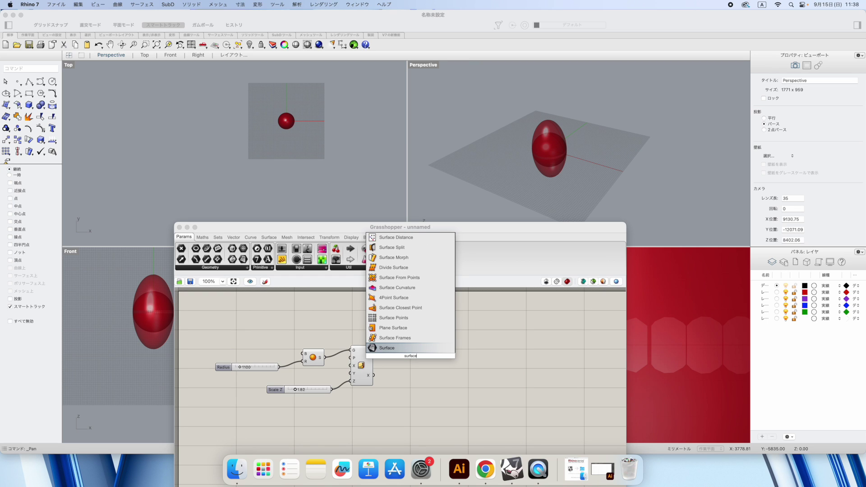
type(" s")
key("Up")
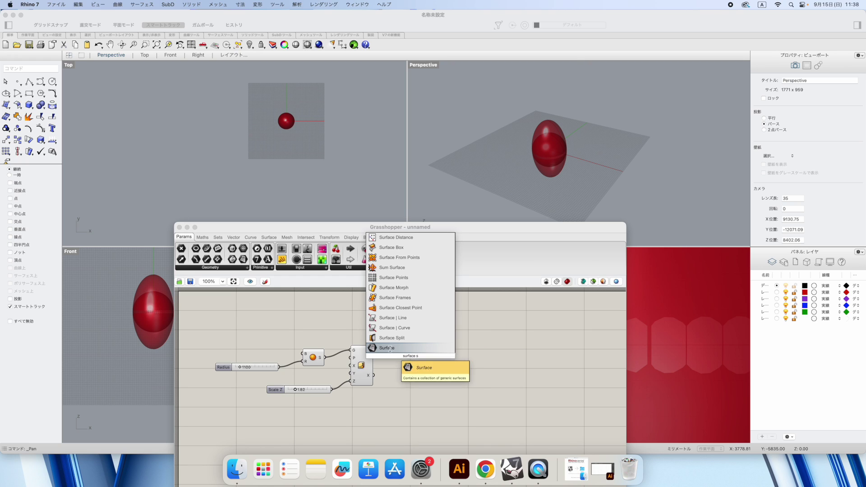
key("Return")
left_click_drag(400, 353, 374, 356)
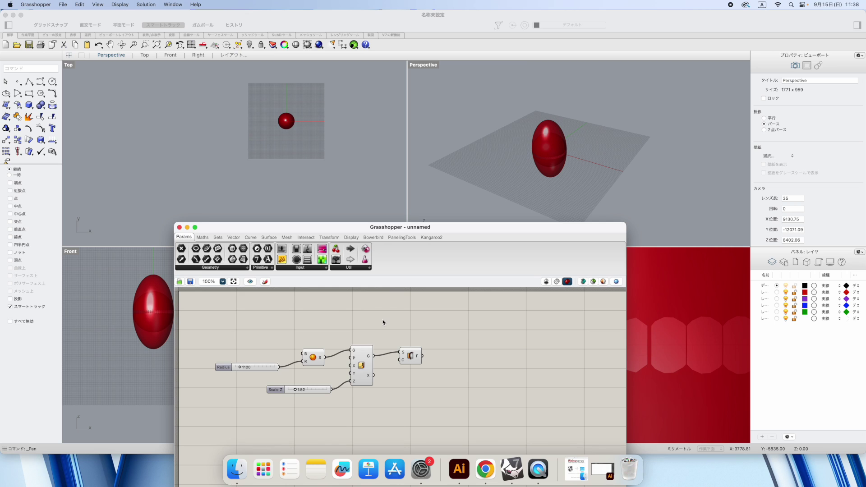
left_click(306, 236)
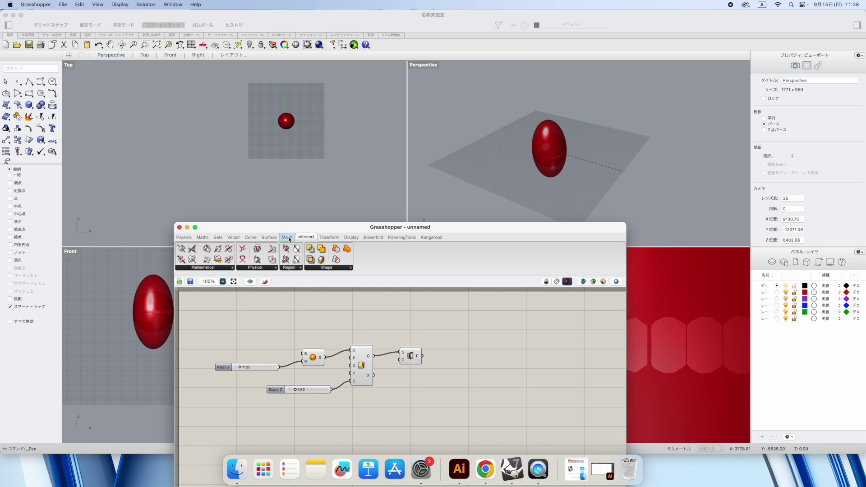
left_click(246, 238)
left_click(219, 237)
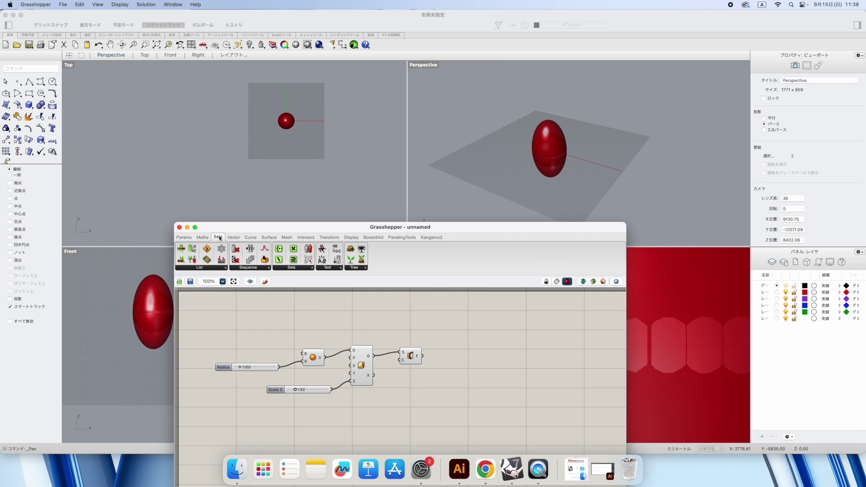
- Add a Plane Surface component above Scale NU and connect its output to the Surface Split curves input
double_click(375, 319)
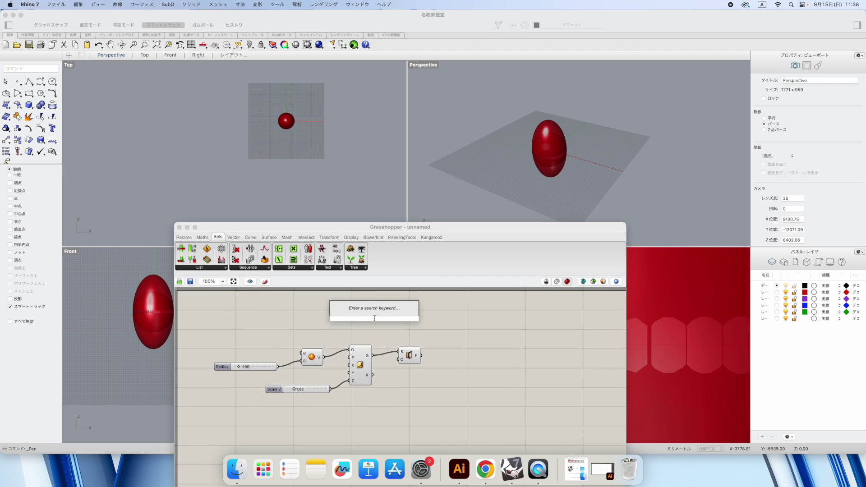
type("plane")
key("Up")
key("Return")
left_click_drag(386, 319, 400, 361)
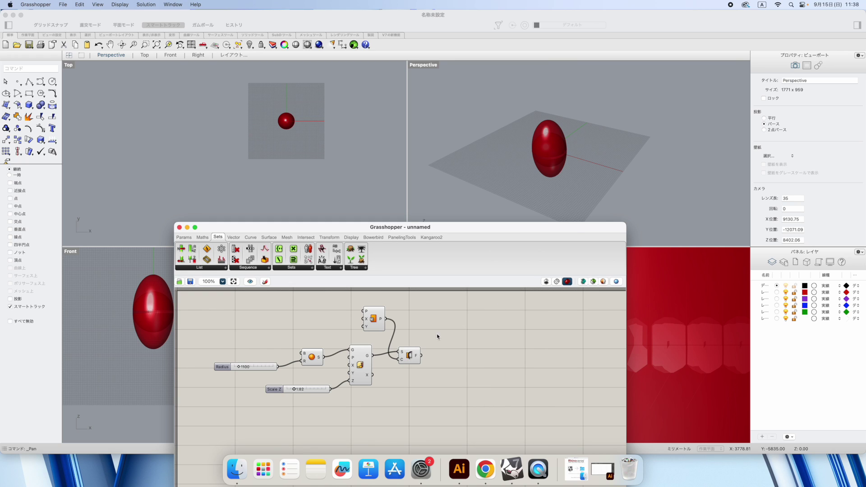
- Add a List Item component and connect the Surface Split fragments output to its list input
double_click(445, 347)
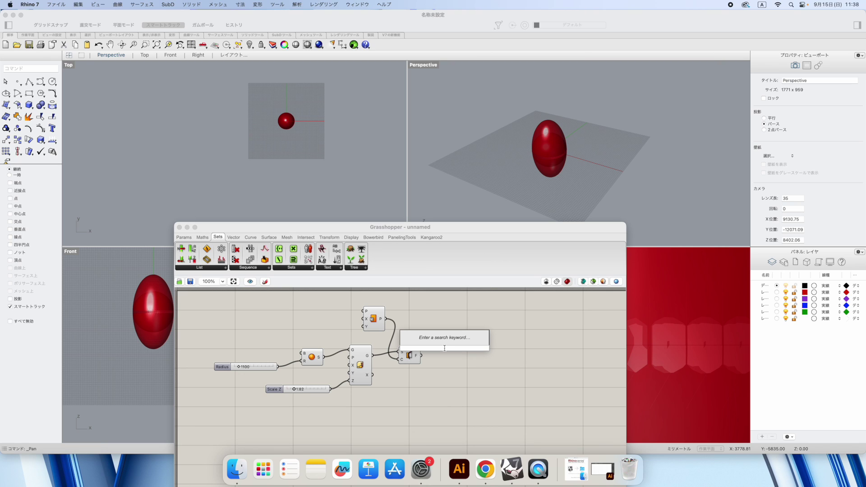
type("list")
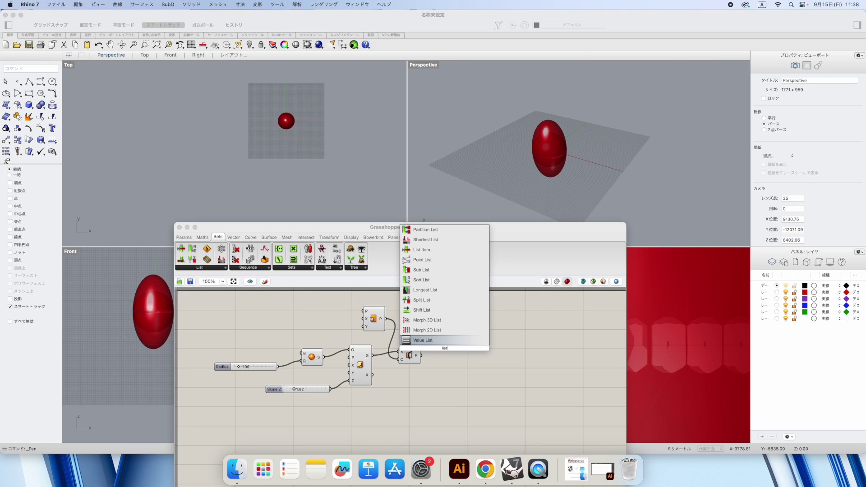
key("Up")
key("Up")
key("Up")
key("Up")
key("Up")
key("Up")
key("Up")
key("Up")
key("Up")
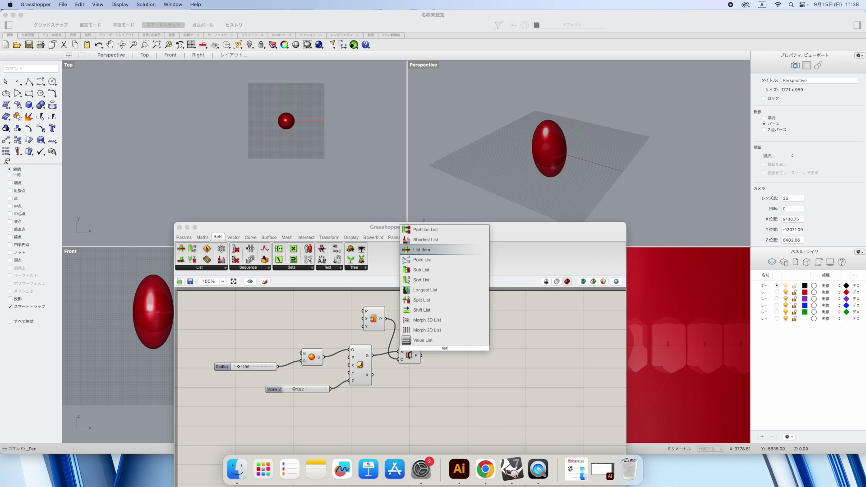
key("Return")
left_click_drag(433, 341, 445, 369)
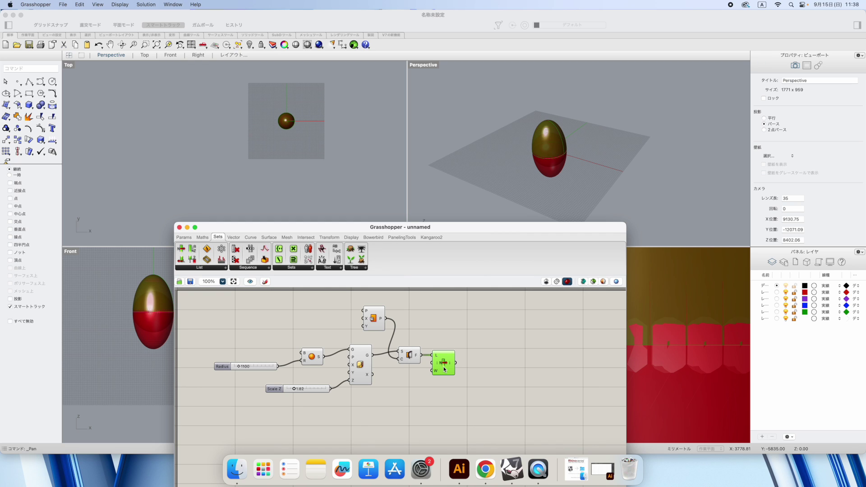
left_click(446, 339)
left_click_drag(415, 393, 306, 306)
right_click(420, 316)
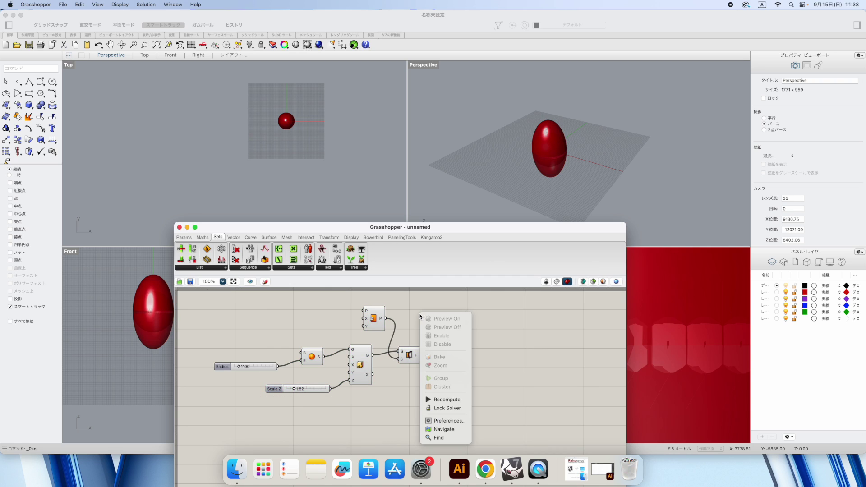
left_click(416, 307)
- Turn off the viewport preview of the Scale NU component
left_click_drag(416, 304, 301, 397)
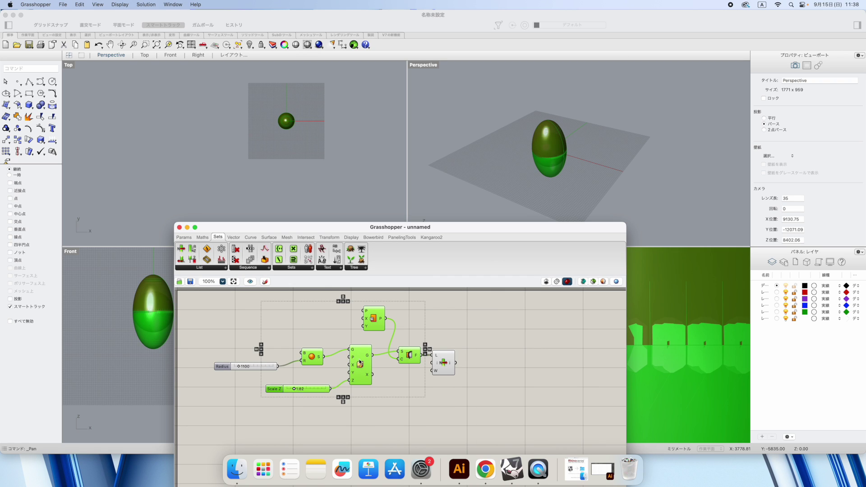
right_click(360, 362)
left_click(385, 374)
left_click(453, 334)
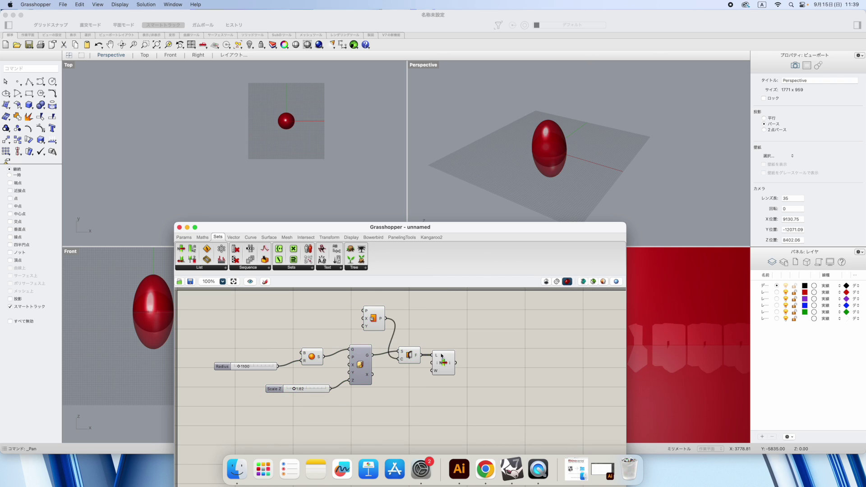
- Turn off the viewport preview of the Surface Split component
double_click(412, 354)
left_click(409, 367)
left_click(410, 355)
right_click(411, 355)
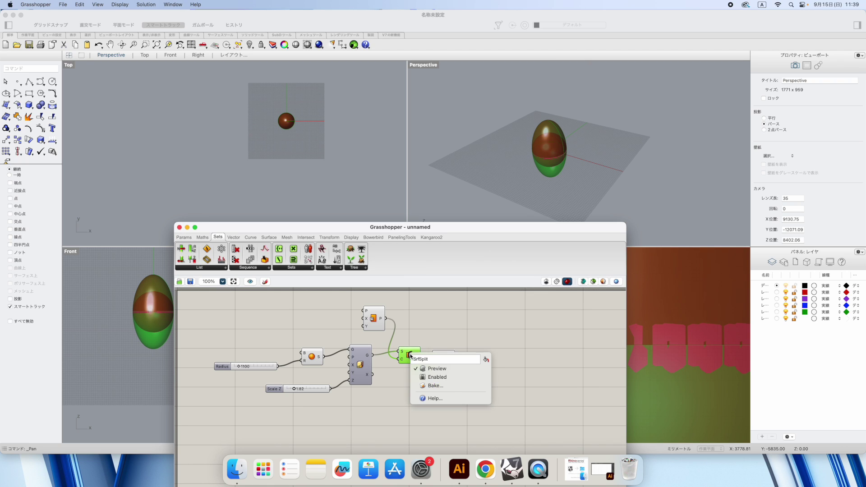
left_click(435, 369)
- Turn off the viewport previews of the Plane Surface and Sphere components
left_click(378, 321)
right_click(377, 320)
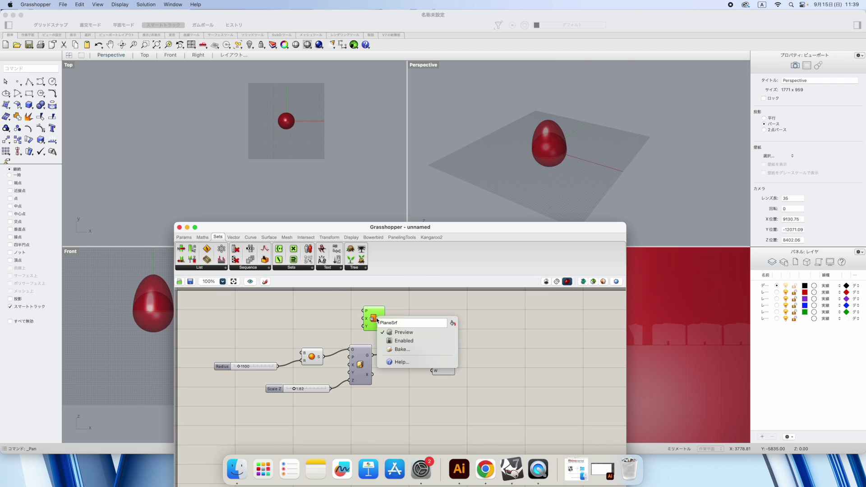
left_click(397, 333)
left_click(311, 358)
right_click(311, 358)
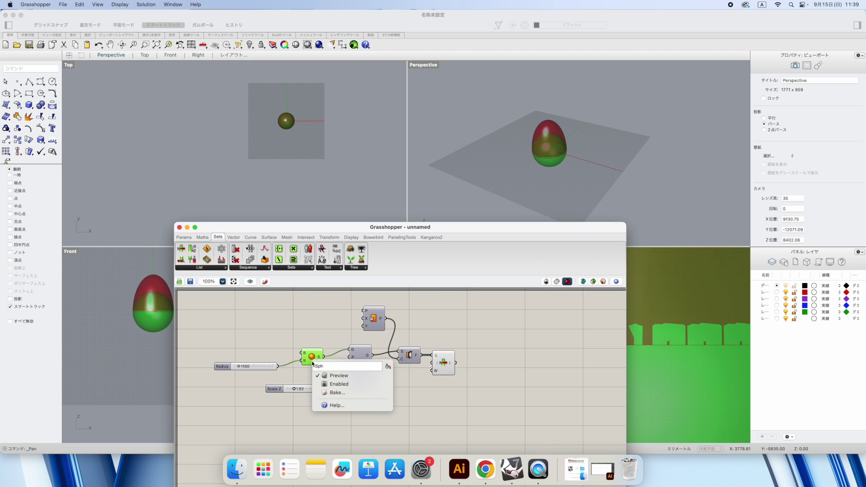
left_click(334, 376)
left_click(455, 319)
left_click(446, 368)
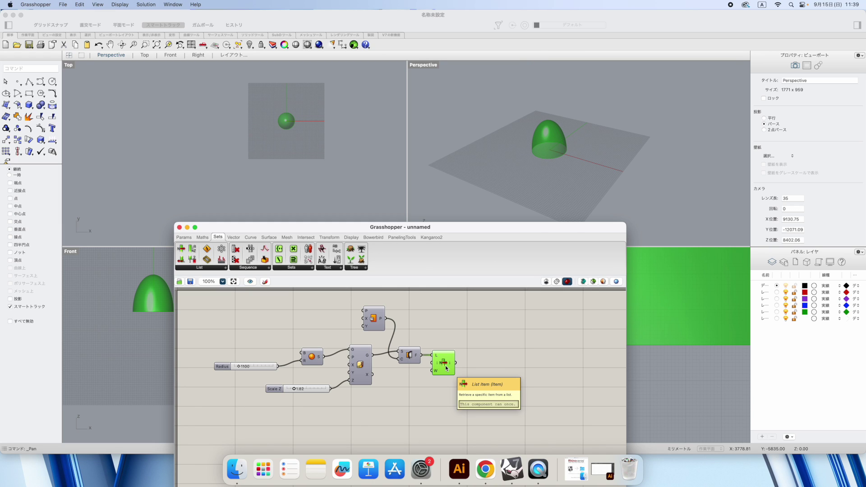
- Add a Cap Holes component beside List Item and connect the List Item output to its Brep input
double_click(476, 363)
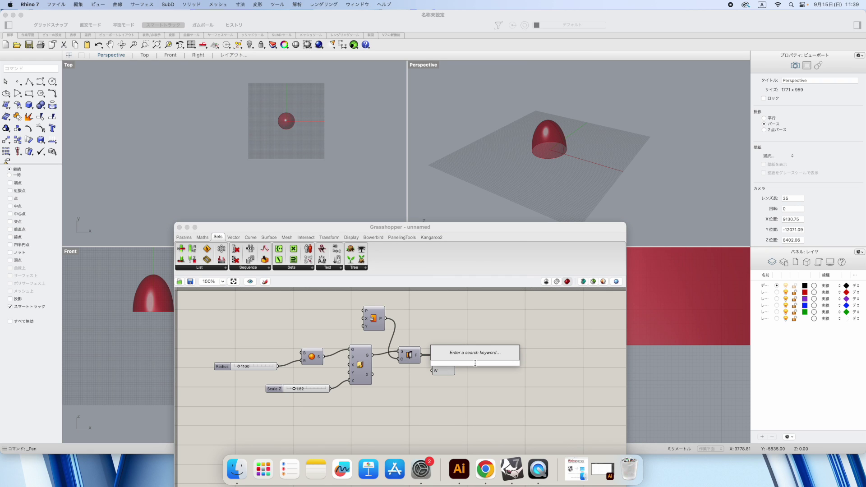
type("cap")
key("Return")
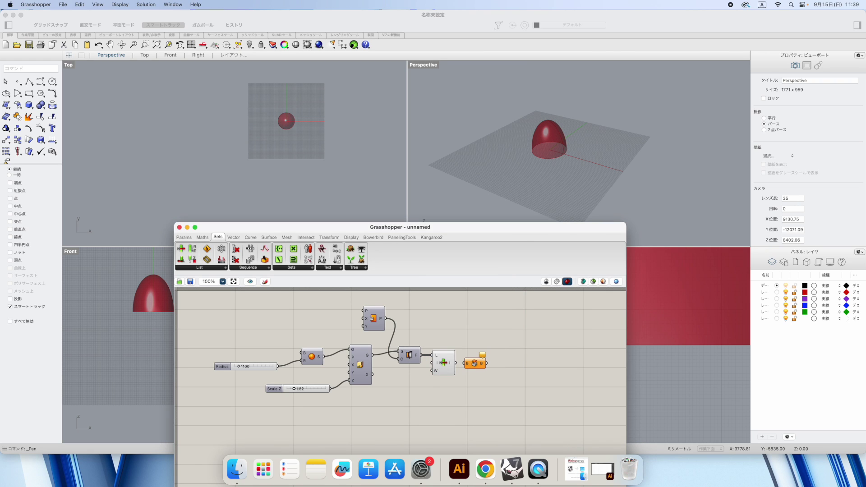
left_click_drag(455, 363, 466, 363)
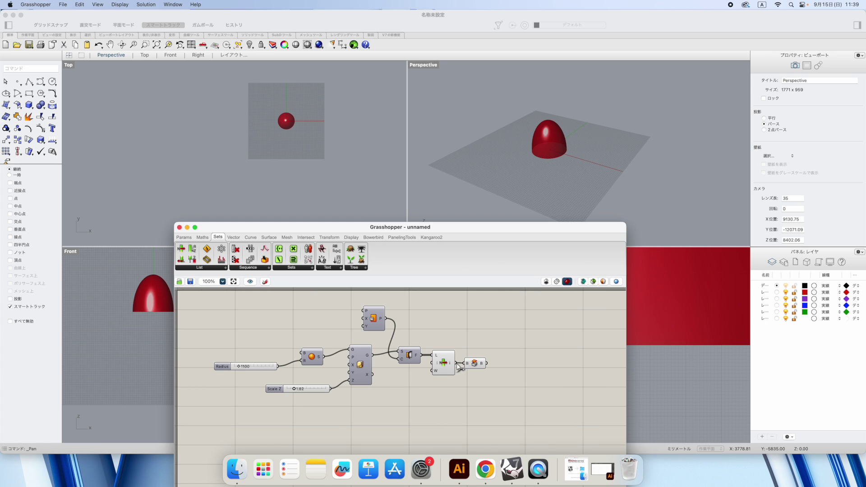
left_click(469, 365)
left_click_drag(480, 365, 482, 363)
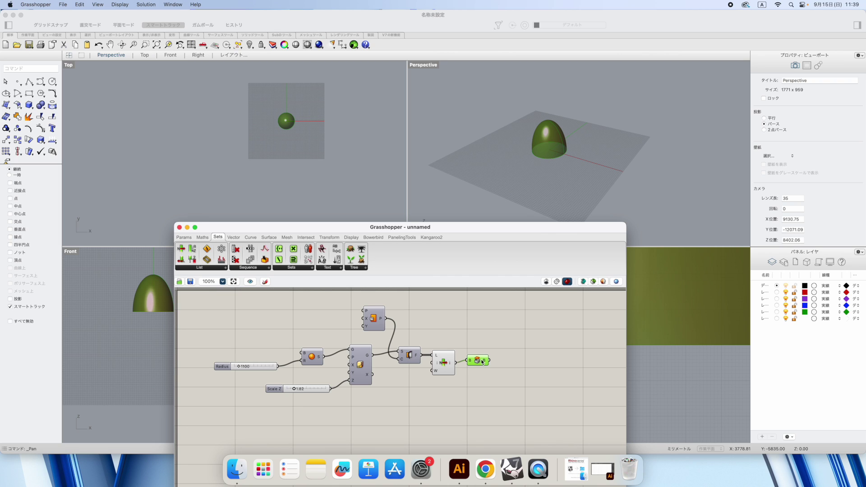
- Add a Solid Difference component and connect the Cap Holes output to its A input
double_click(514, 364)
type("solid")
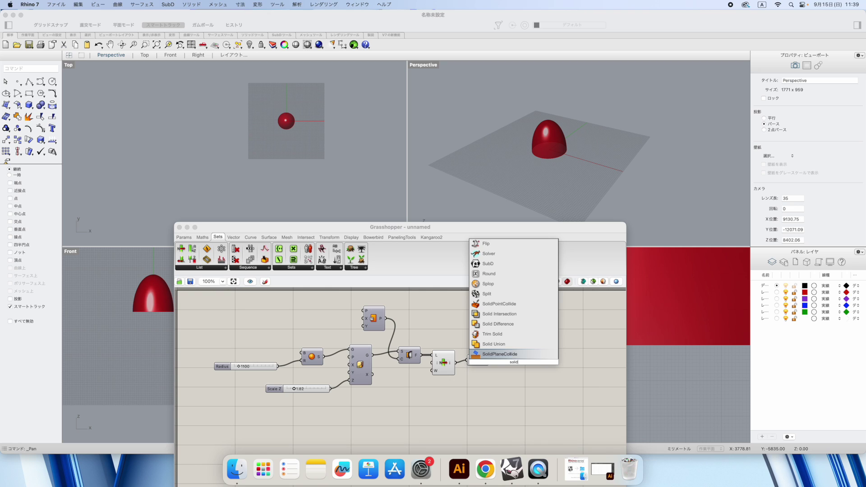
key("Up")
key("Up")
key("Up")
key("Return")
left_click_drag(505, 360, 490, 360)
left_click(480, 364)
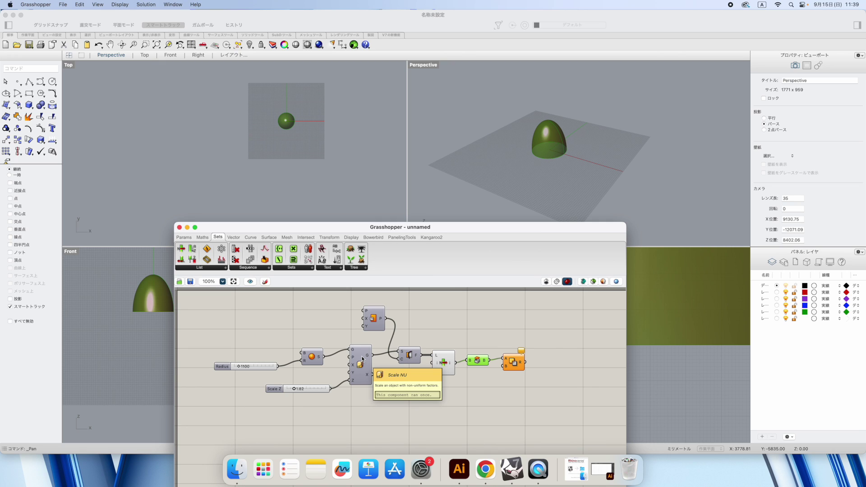
- Add an Offset Surface component between the Scale NU geometry output and the B input of Solid Difference, wiring both ends
double_click(434, 406)
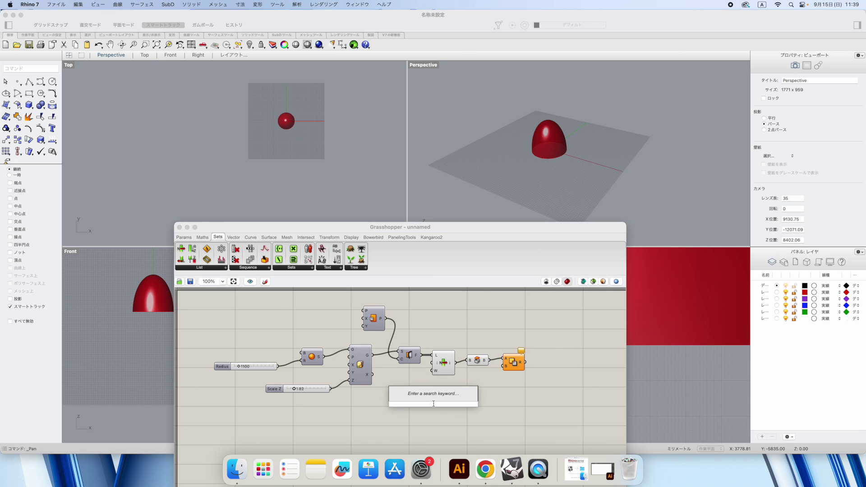
type("off")
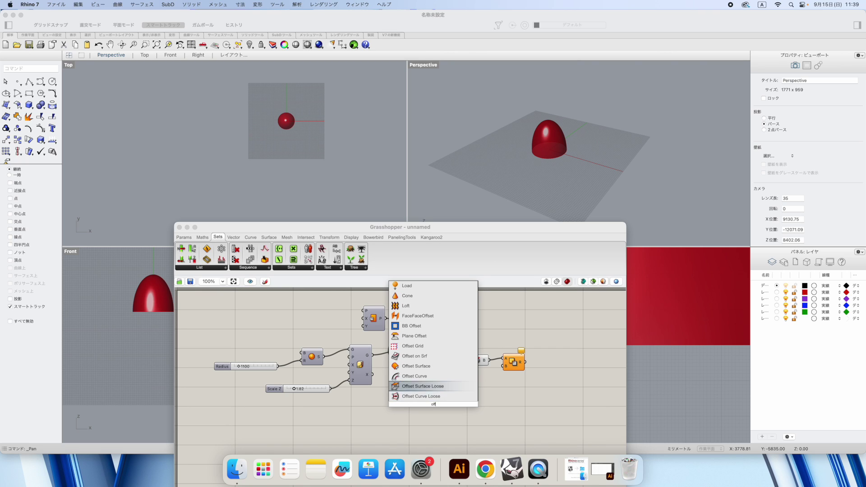
key("Up")
key("Down")
key("Up")
key("Up")
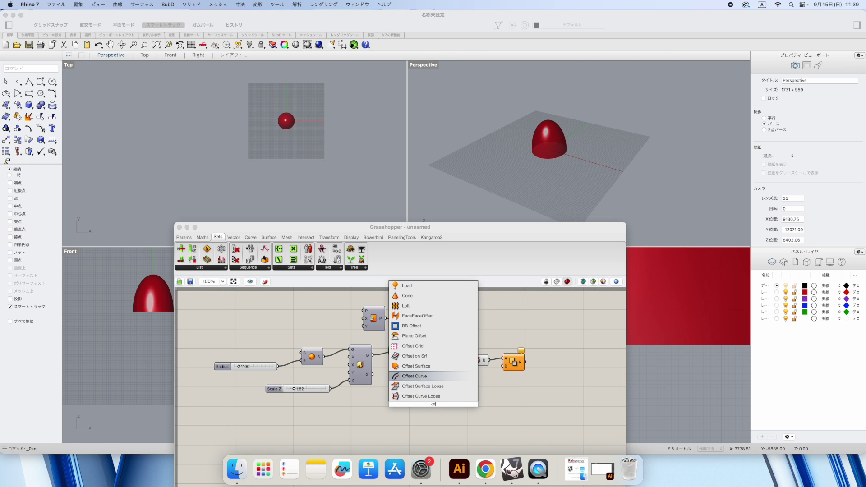
key("Return")
left_click_drag(373, 375, 504, 366)
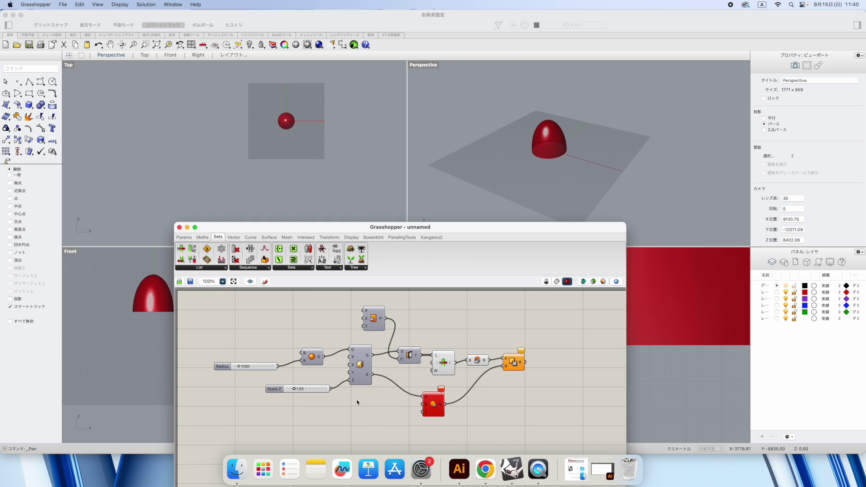
left_click_drag(423, 397, 371, 357)
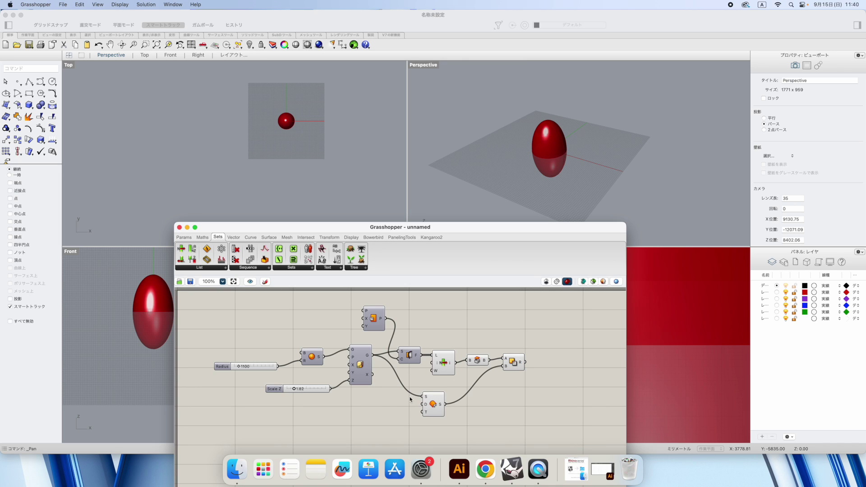
- Add a Negative component and connect its output to the distance input of Offset Surface
double_click(367, 425)
type("negative")
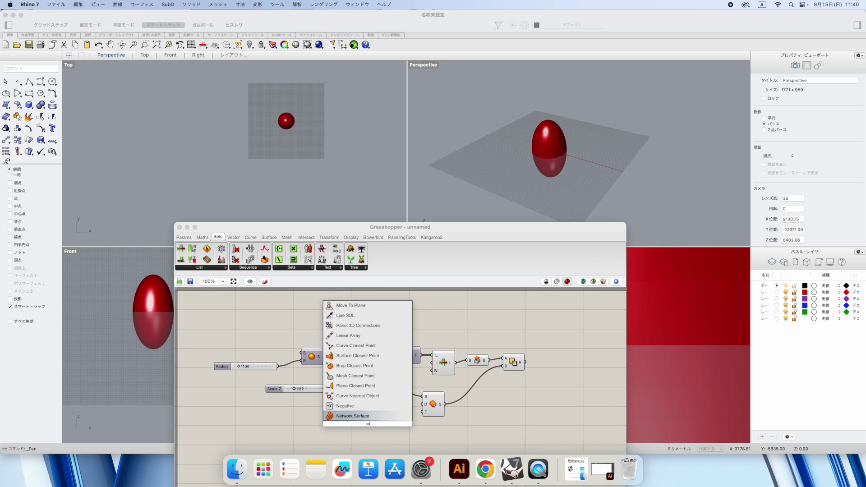
left_click(383, 418)
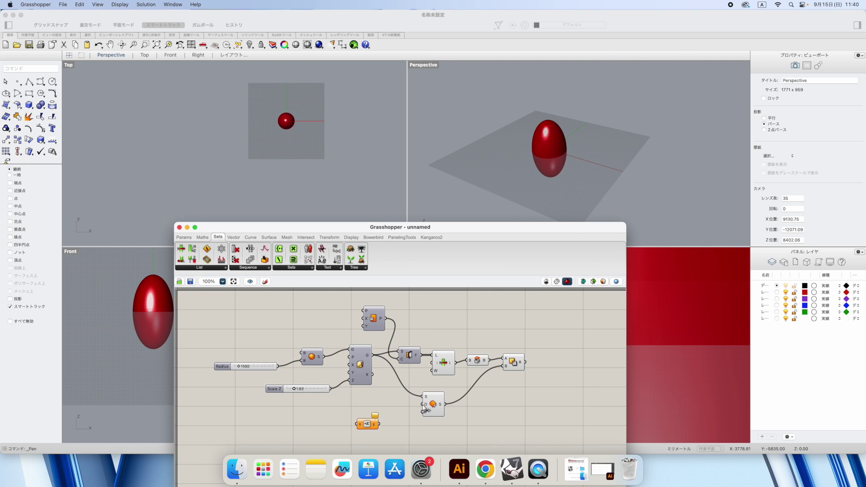
left_click_drag(423, 409, 401, 414)
left_click_drag(382, 426, 380, 425)
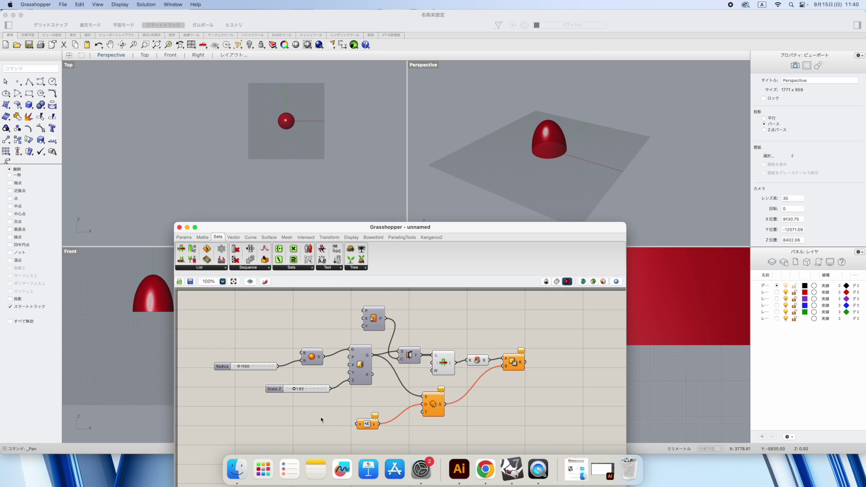
- Create a number slider with the value 140 and connect it to the Negative component's input
double_click(308, 419)
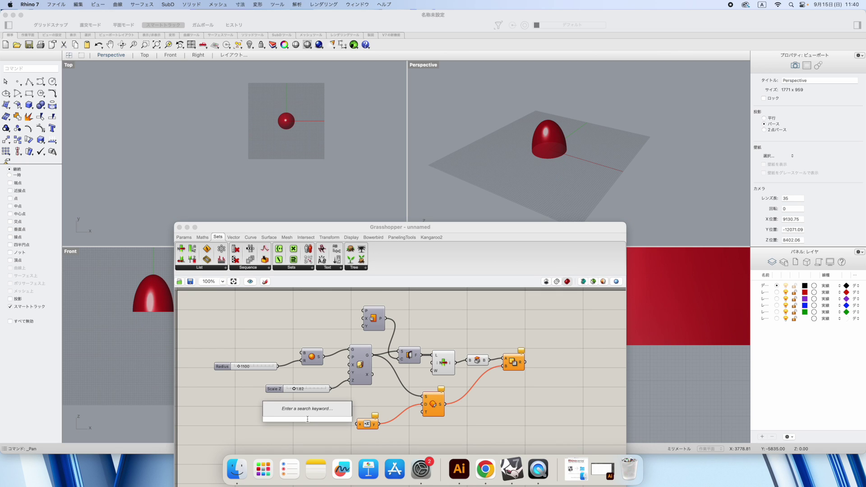
type("140")
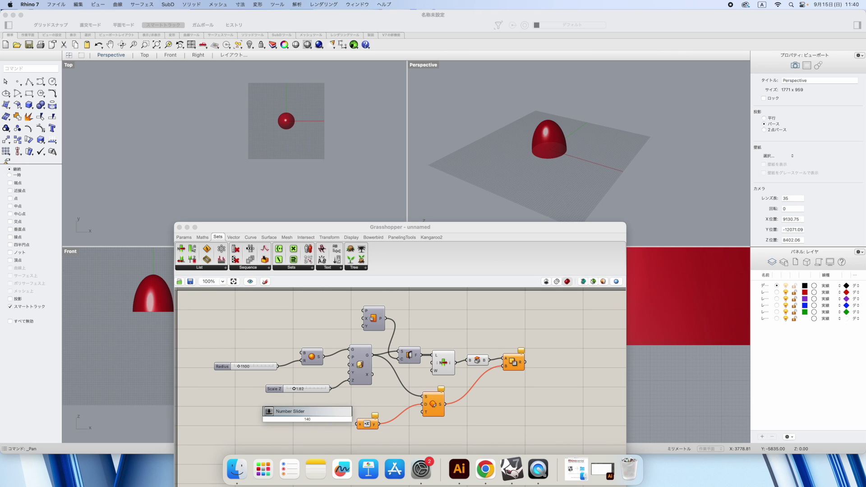
key("Return")
left_click_drag(359, 427, 339, 419)
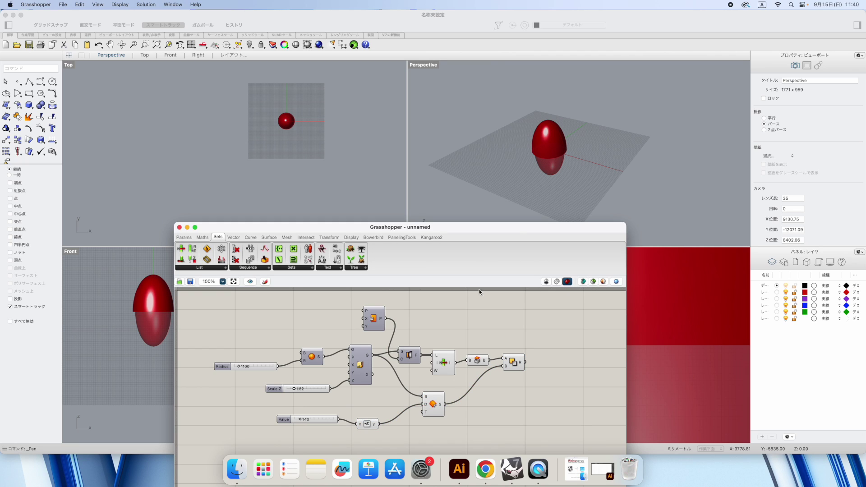
left_click(514, 359)
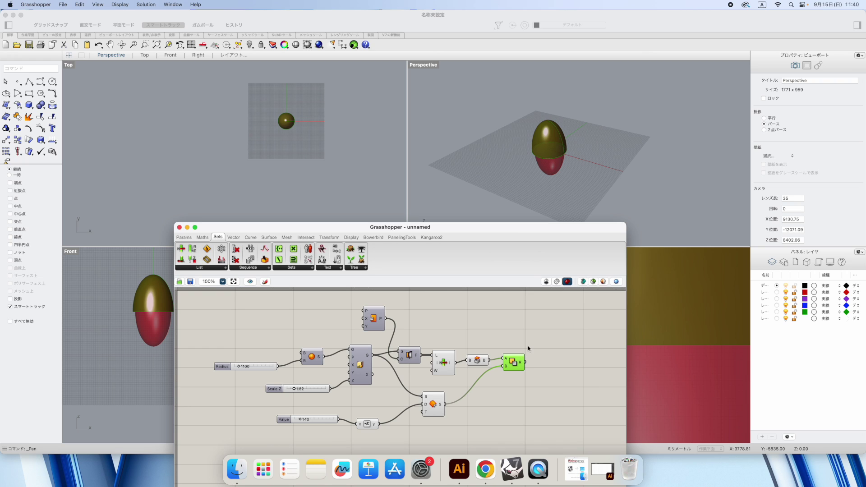
key("space")
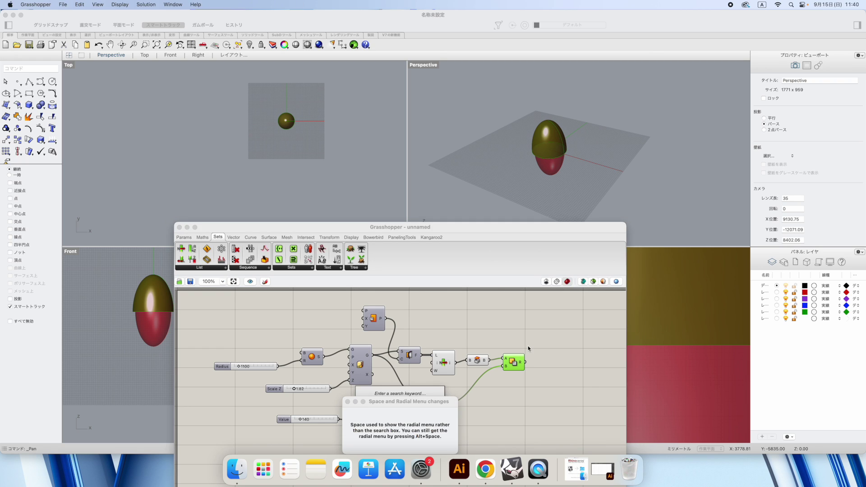
left_click(508, 341)
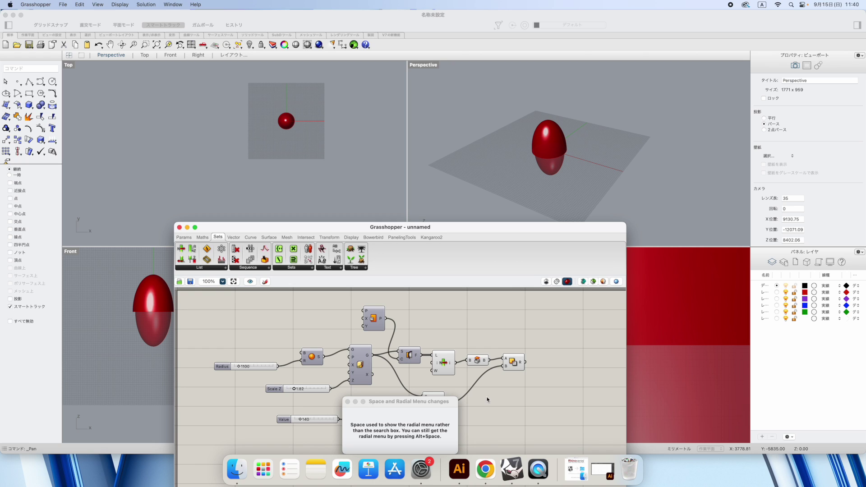
left_click(348, 402)
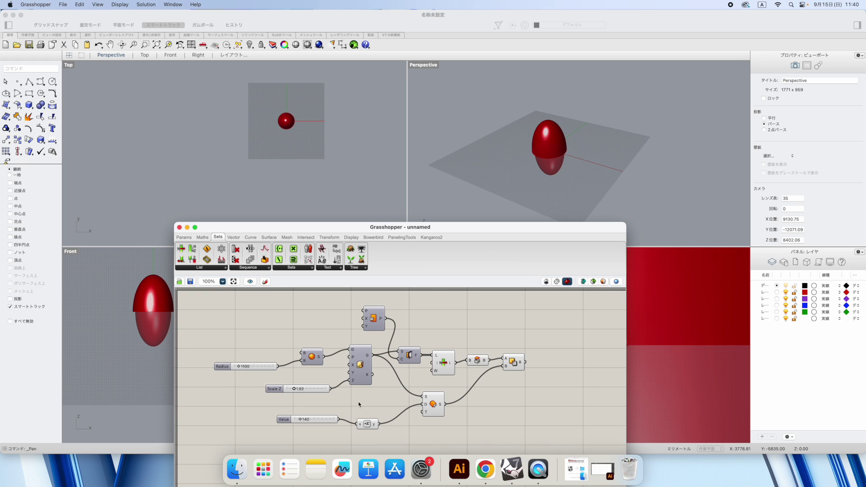
- Turn off the viewport preview of the List Item component
left_click_drag(483, 415, 435, 344)
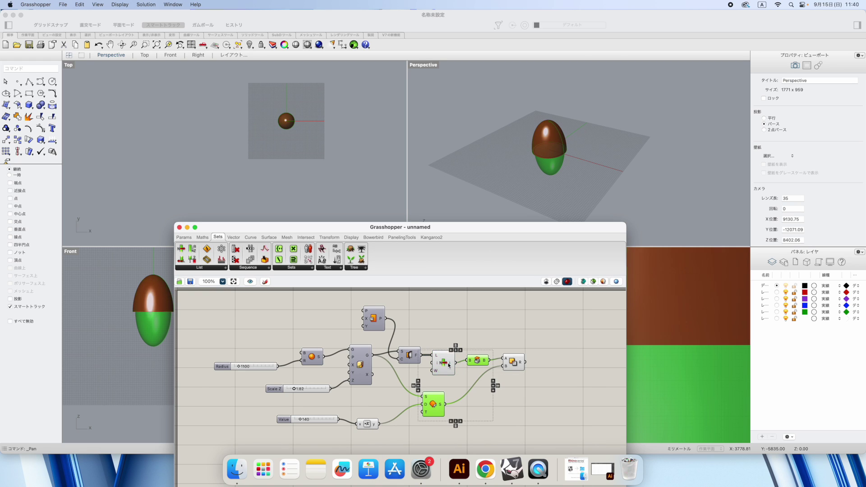
left_click(449, 366)
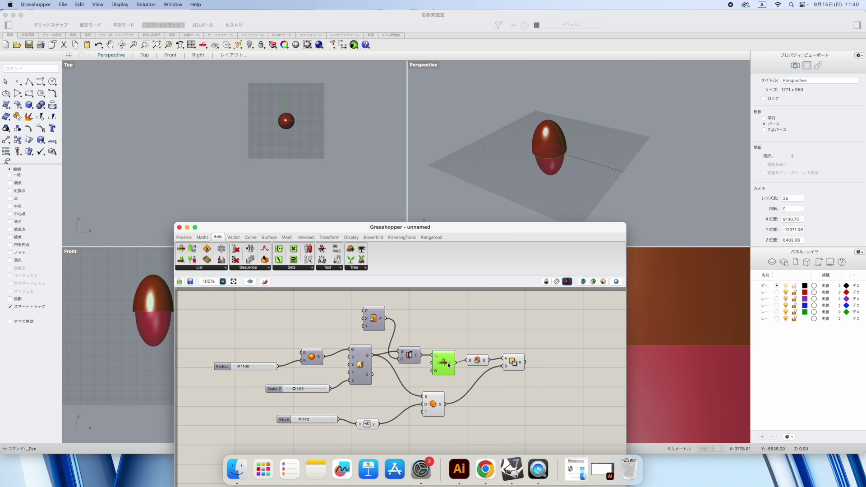
right_click(449, 365)
left_click(465, 378)
- Turn off the viewport previews of the Offset Surface and Cap Holes components
left_click(432, 402)
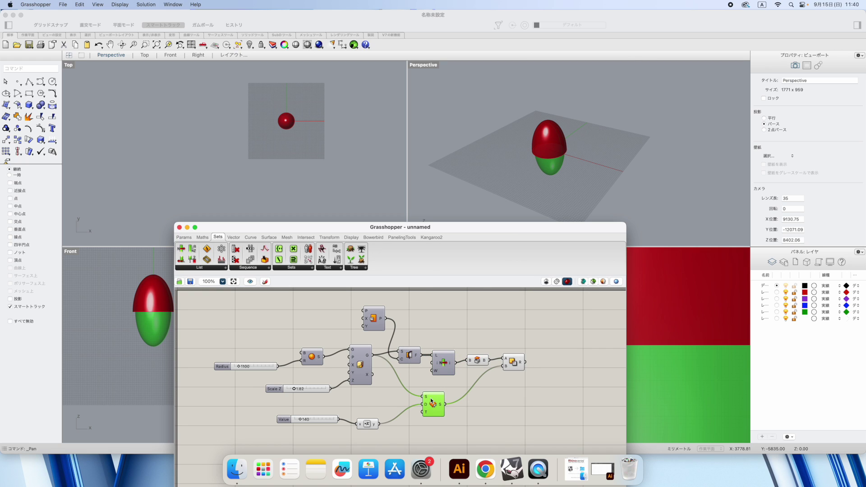
right_click(432, 401)
left_click(465, 412)
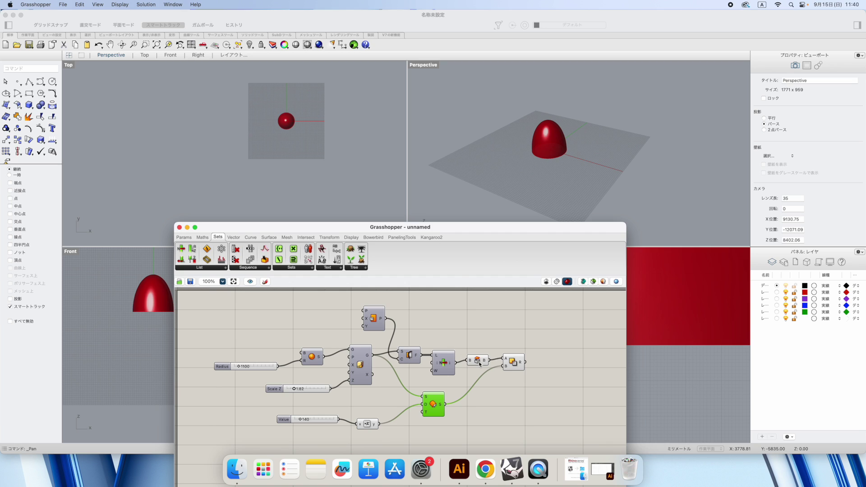
left_click(481, 363)
right_click(481, 364)
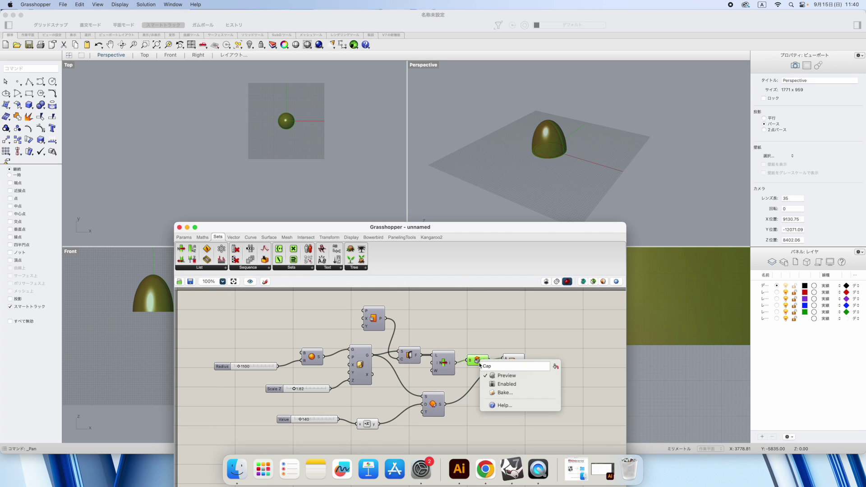
left_click(492, 374)
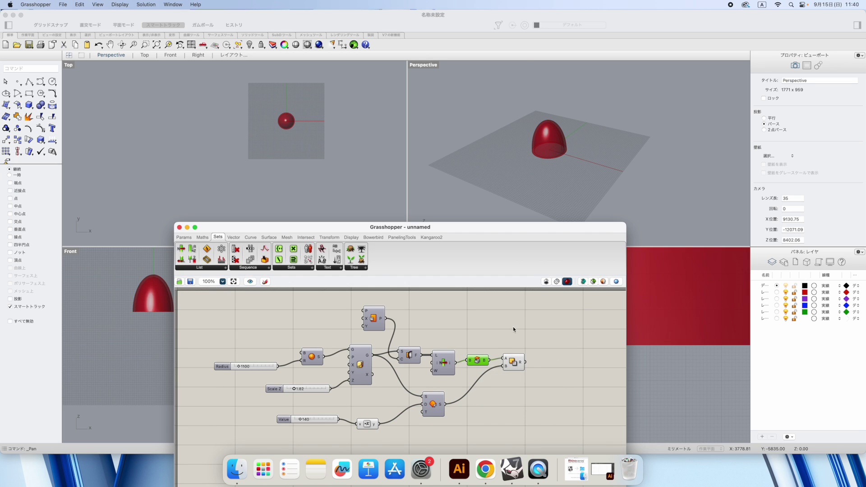
left_click(514, 362)
scroll(519, 374, "down", 1)
left_click(540, 395)
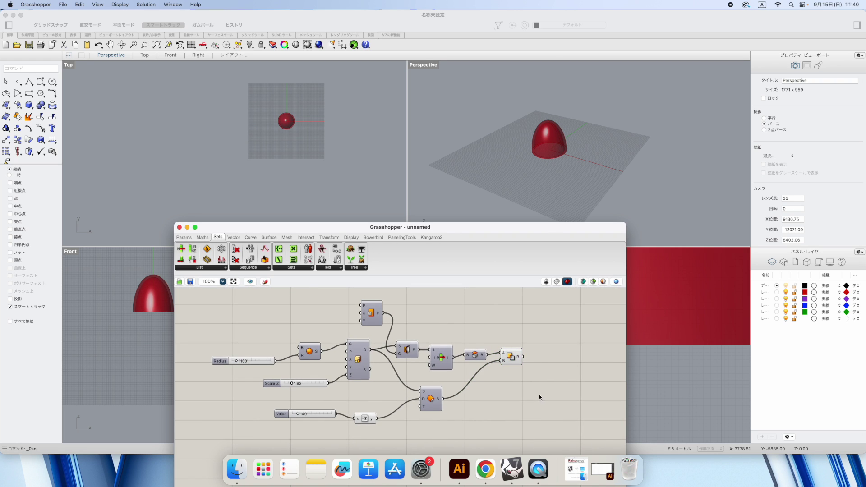
key("space")
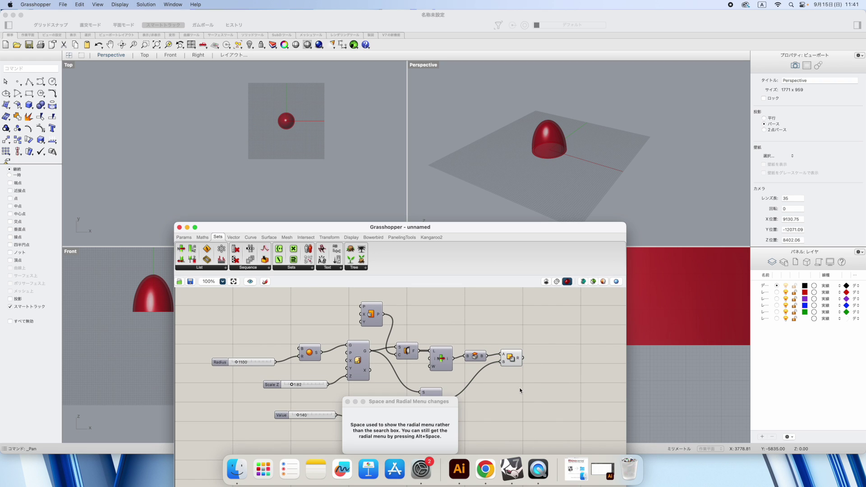
left_click(380, 385)
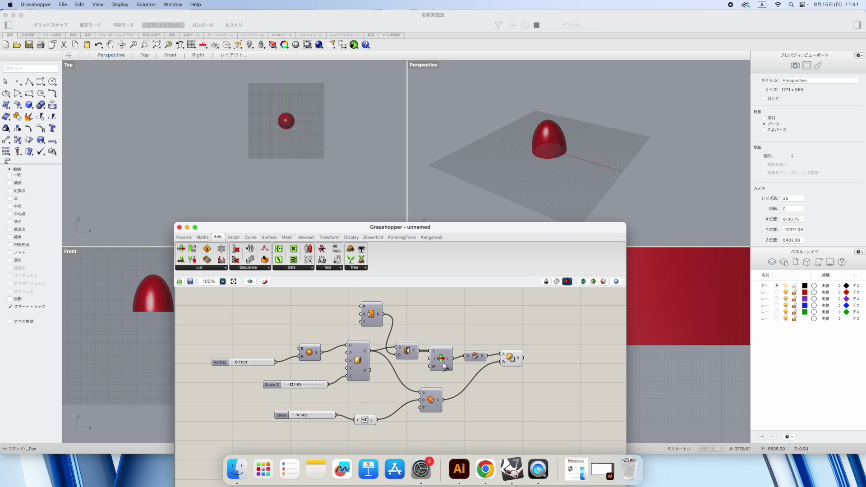
- Move the Grasshopper window away from the Perspective viewport so the canvas has more visible room above the Dock
left_click_drag(419, 228, 309, 194)
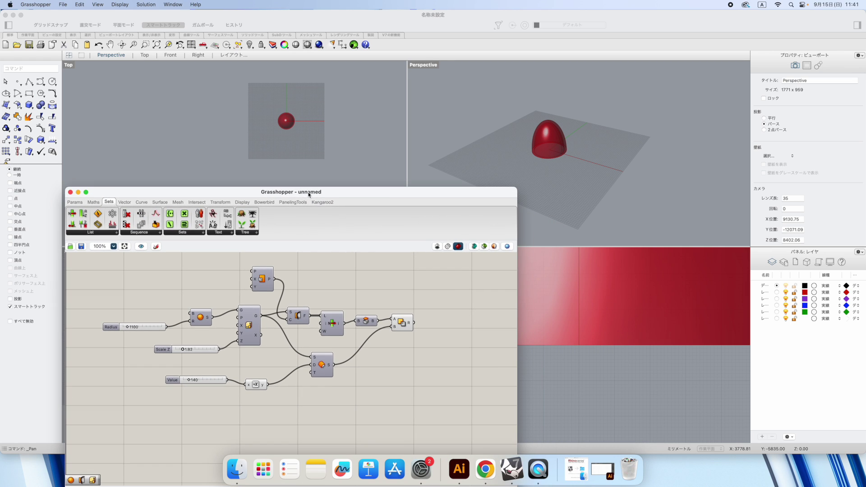
- Widen the Grasshopper window, add a Mesh Brep component, and connect the Solid Difference result to its B input
left_click_drag(519, 356, 639, 365)
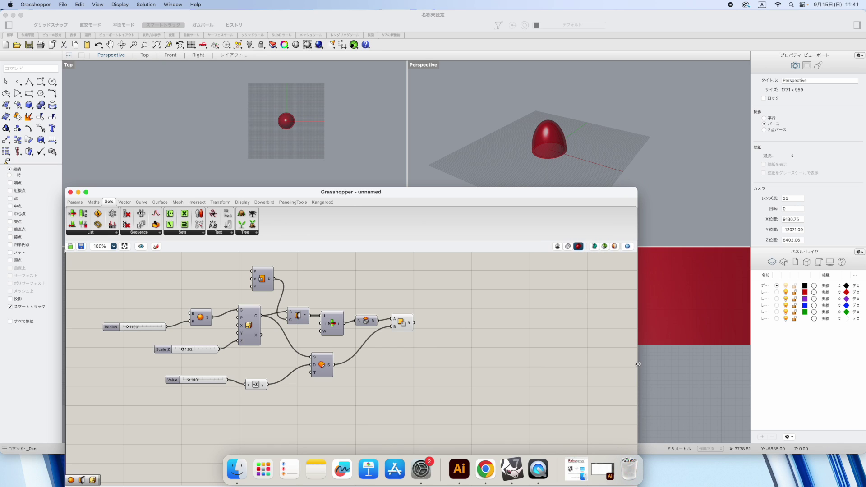
double_click(454, 319)
type("mesh brep")
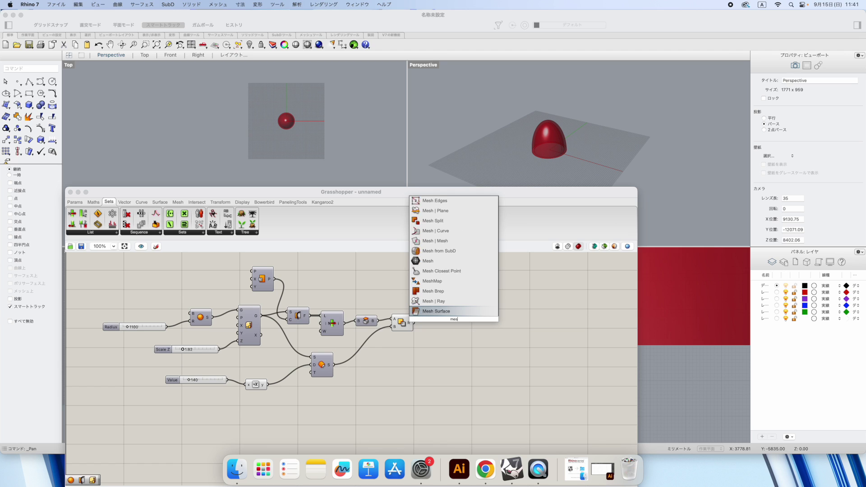
key("Return")
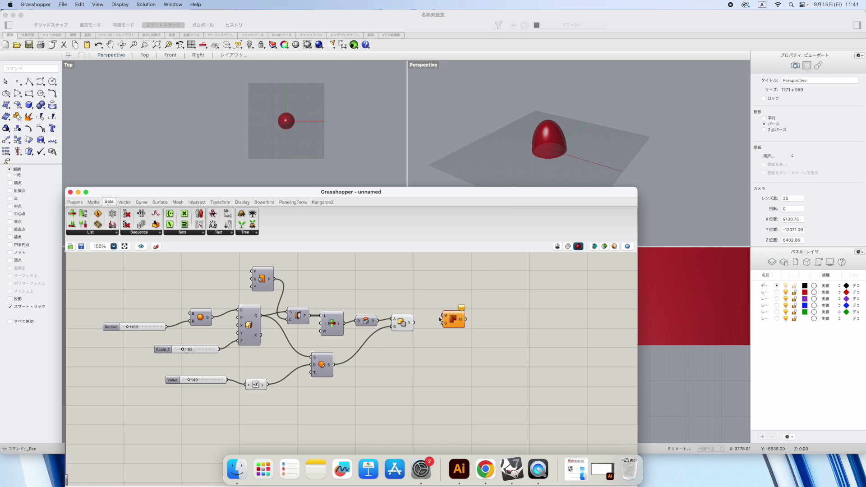
mouse_move(442, 316)
left_mouse_down()
mouse_move(413, 323)
mouse_move(458, 322)
mouse_move(448, 326)
left_mouse_up()
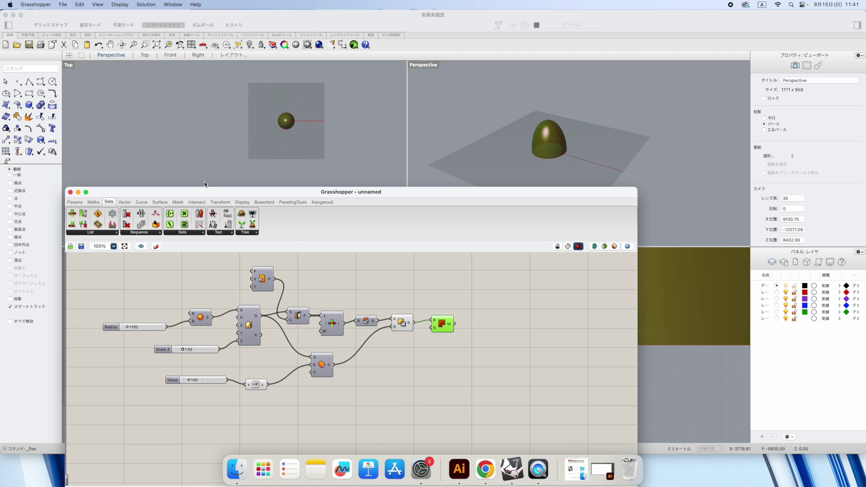
- Place Bowerbird's BB Radial component beside Mesh Brep and connect the mesh output to its M input
left_click(267, 202)
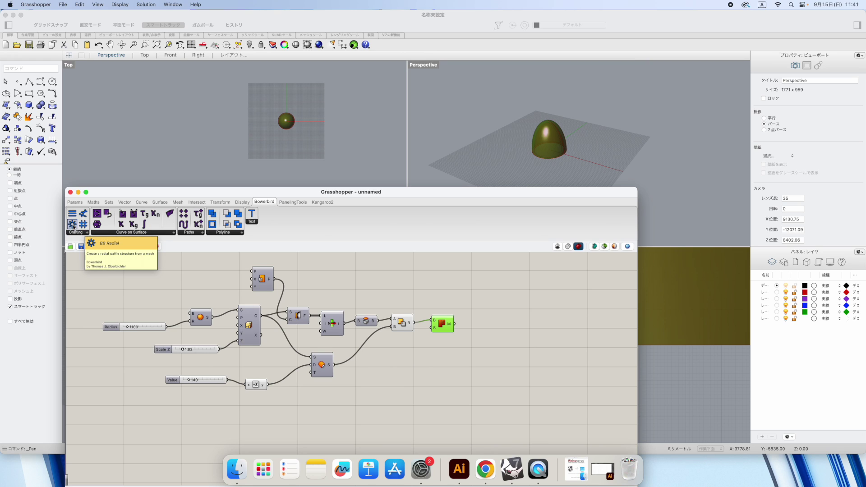
key("F1")
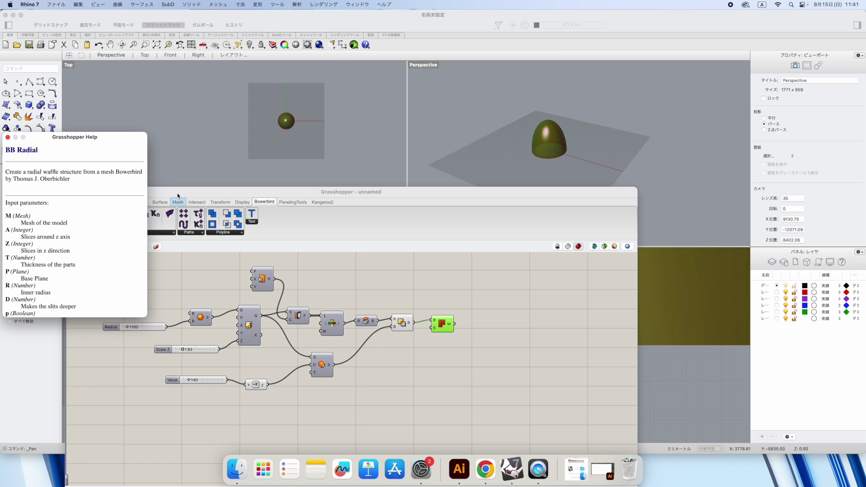
left_click(8, 137)
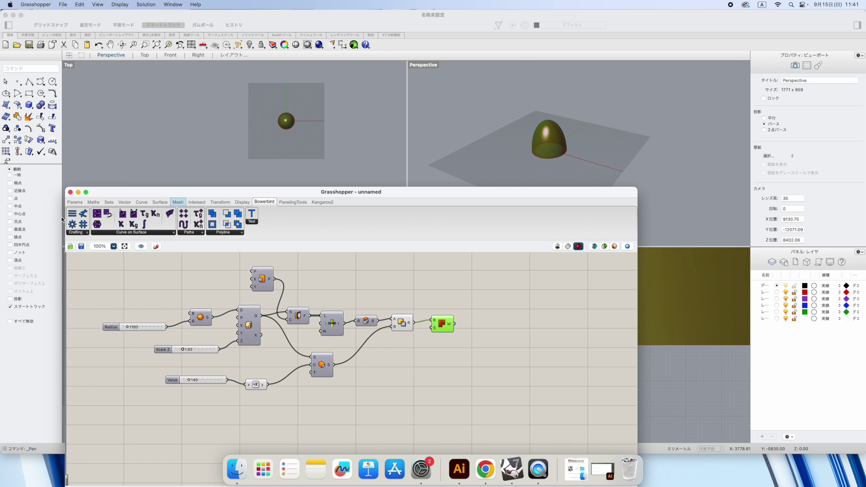
key("F1")
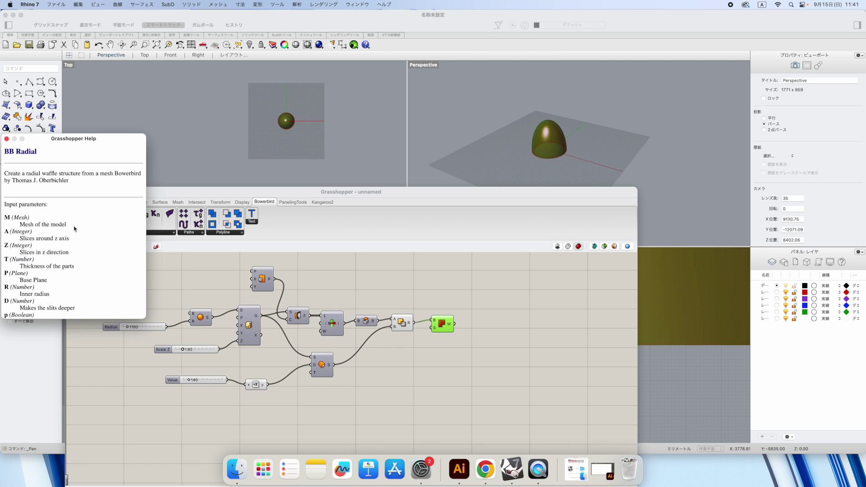
left_click(7, 139)
left_click_drag(73, 227, 459, 328)
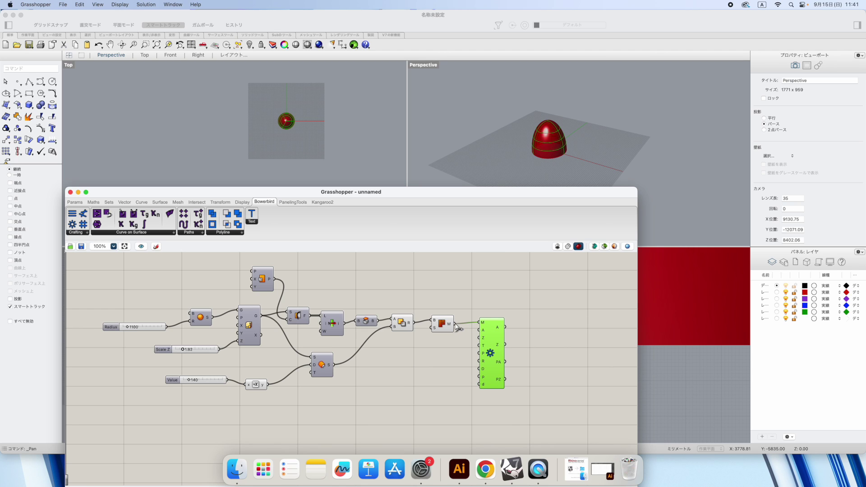
left_click_drag(488, 338, 489, 345)
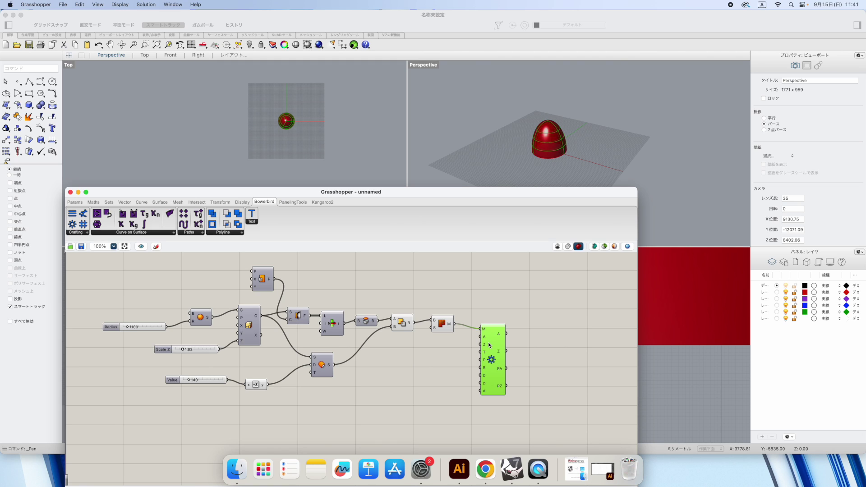
- Create two number sliders of 10 and connect them to BB Radial's A and Z slice-count inputs
double_click(445, 343)
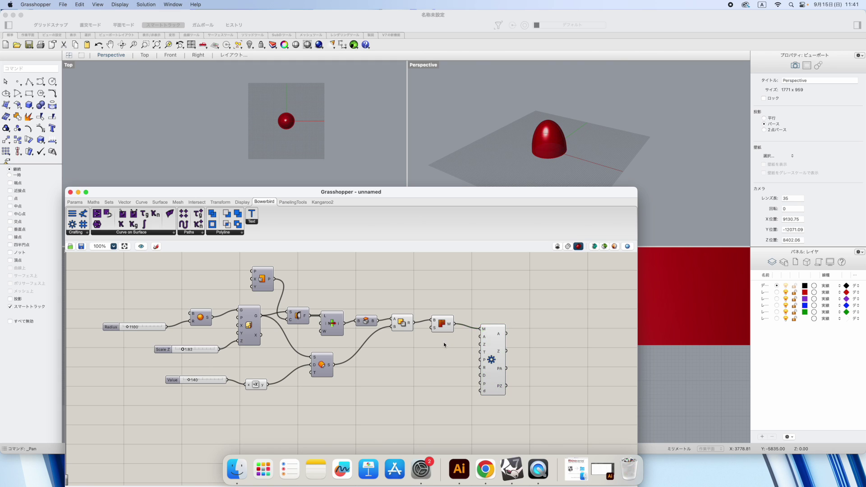
type("10")
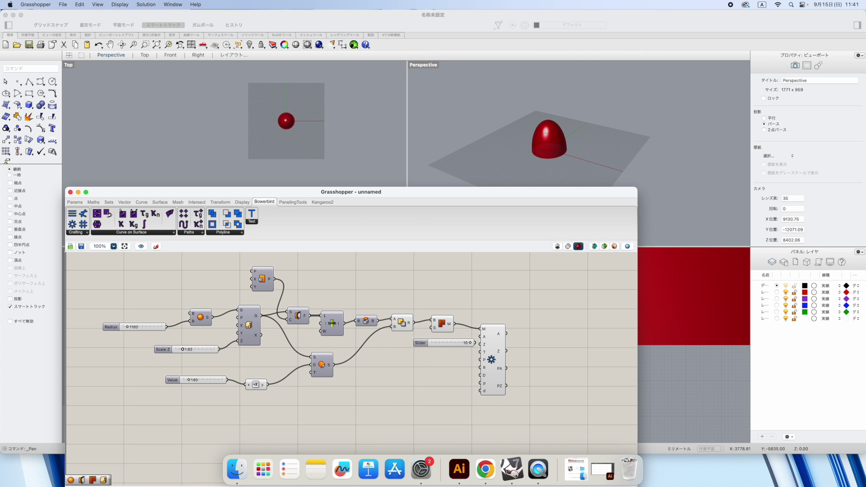
key("Return")
left_click_drag(484, 342, 467, 340)
double_click(430, 358)
type("10")
key("Return")
left_click_drag(484, 344, 518, 362)
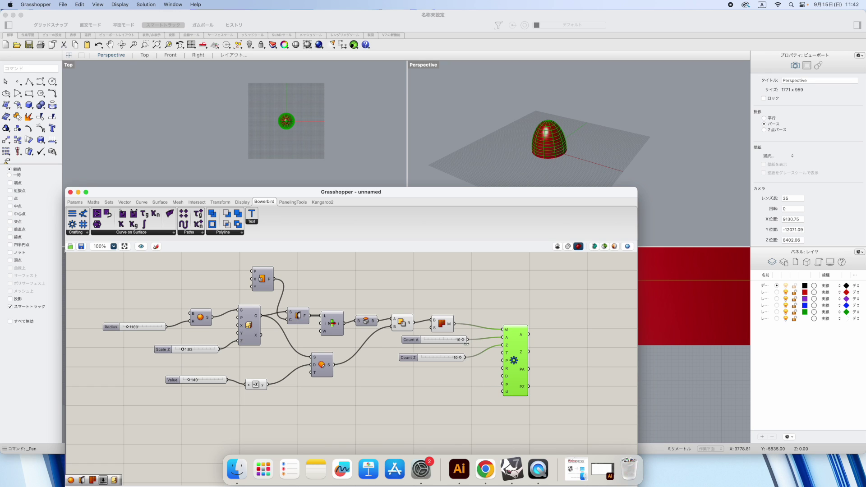
- Set the Count A slider to 7 and the Count Z slider to 5, and reposition BB Radial near them
left_click_drag(464, 341, 441, 359)
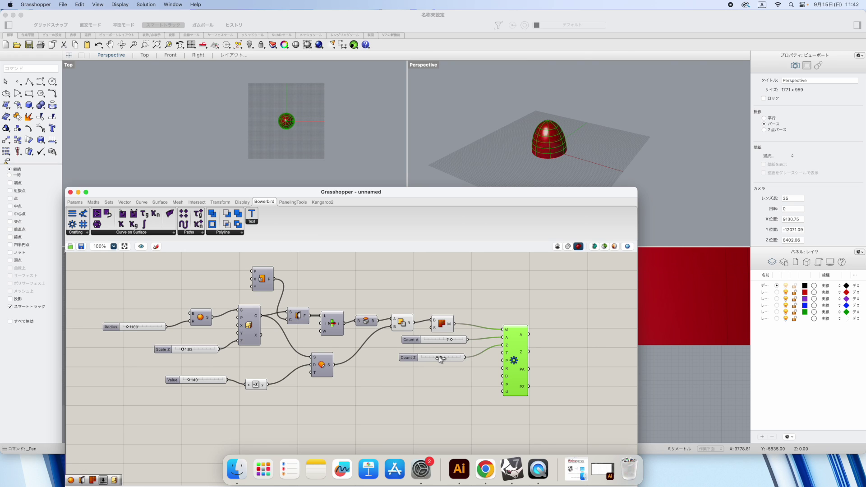
left_click_drag(511, 345, 487, 344)
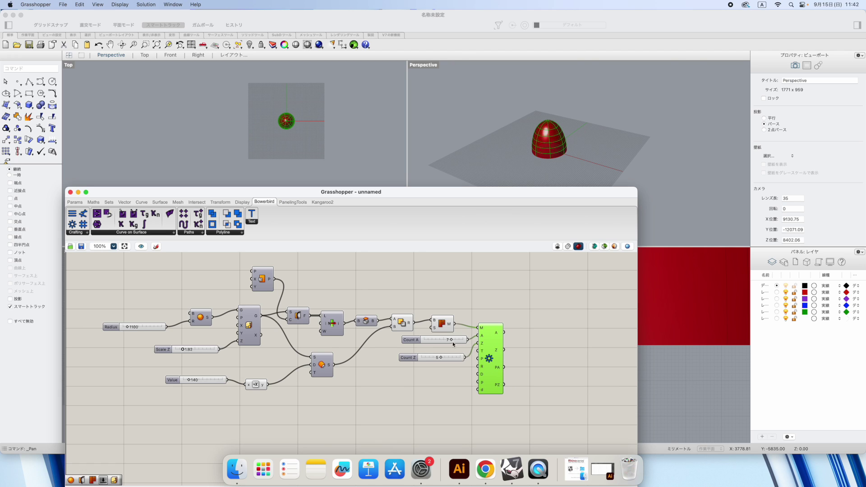
left_click_drag(451, 341, 450, 340)
left_click_drag(493, 364, 497, 376)
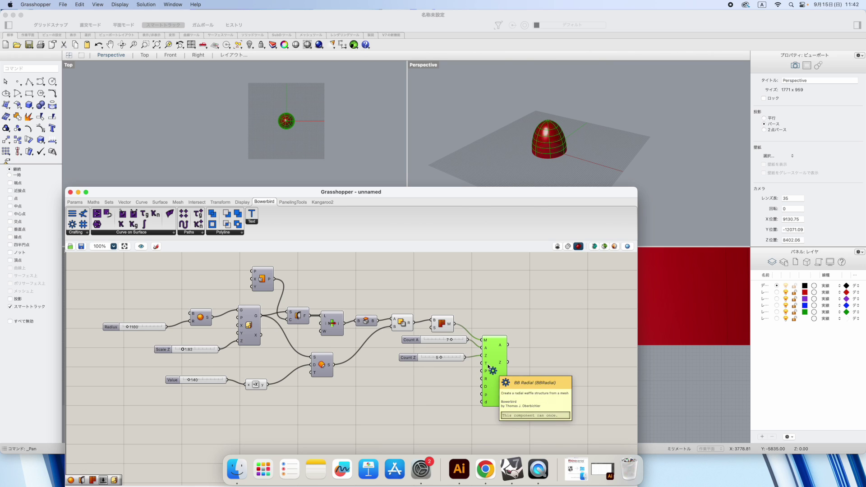
double_click(420, 379)
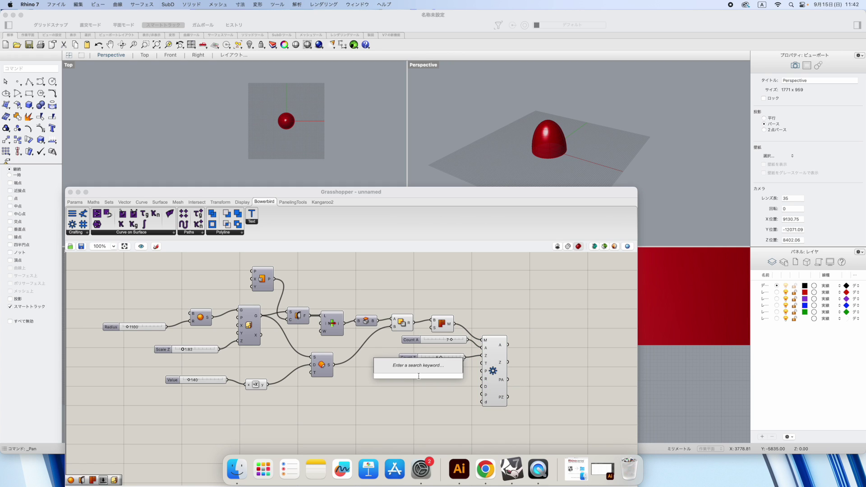
type("24")
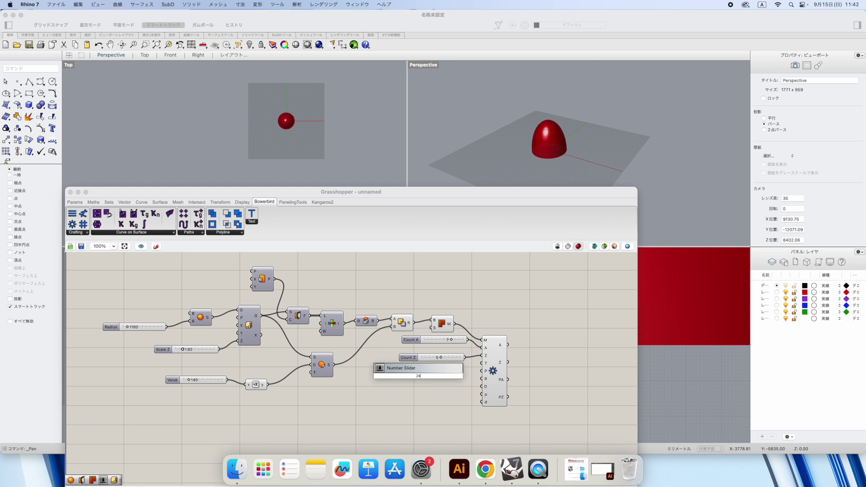
key("Return")
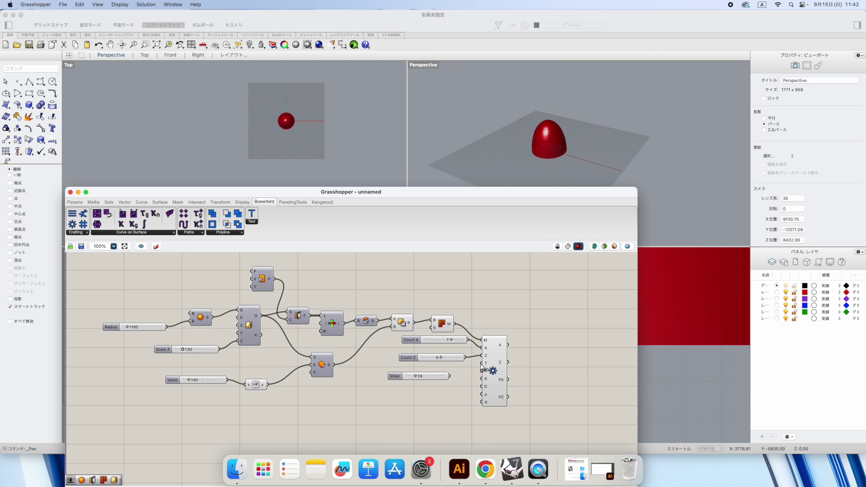
left_click_drag(482, 368, 452, 375)
double_click(431, 377)
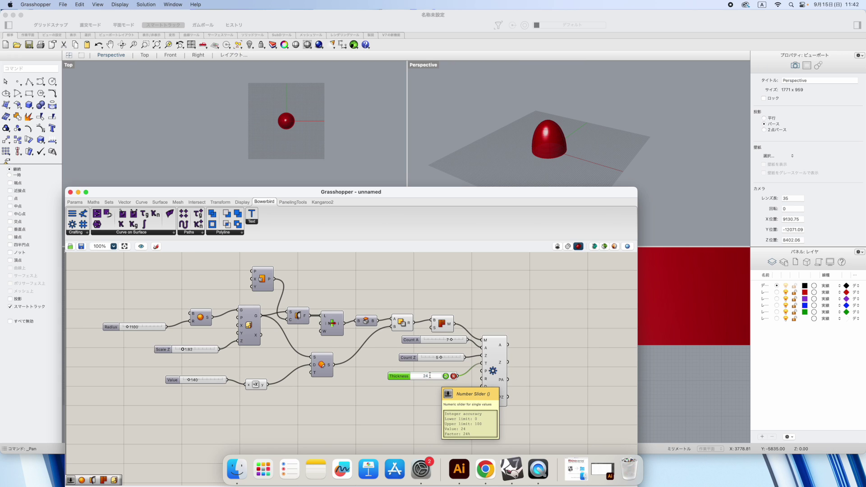
type(".2")
key("Return")
left_click(499, 363)
left_click_drag(498, 363, 503, 364)
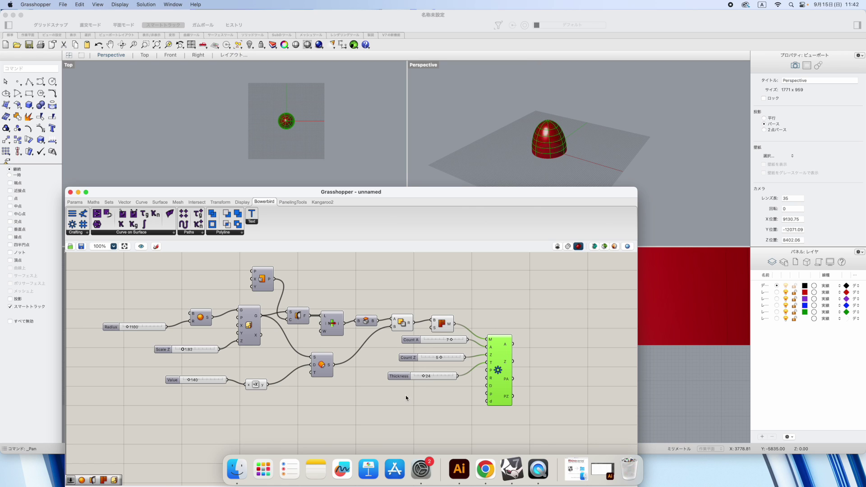
left_click(434, 379)
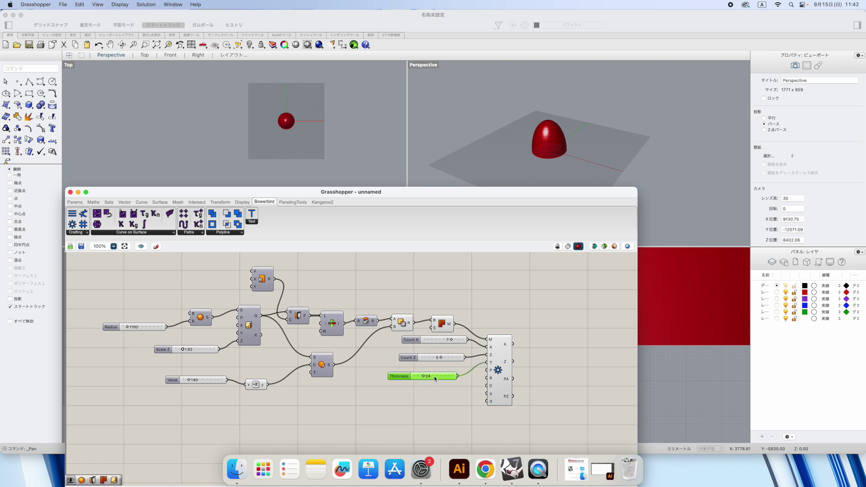
key("Delete")
- Create a decimal number slider with the value 24.2 and connect it to BB Radial's T thickness input
double_click(424, 378)
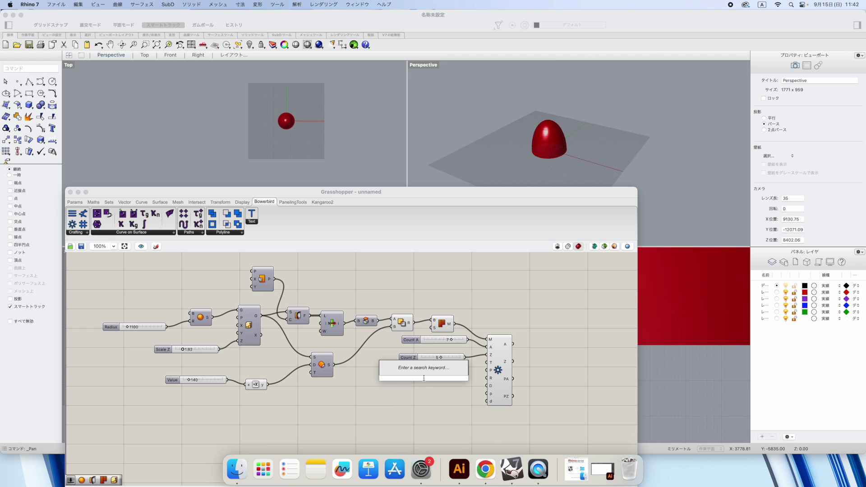
type("24.3")
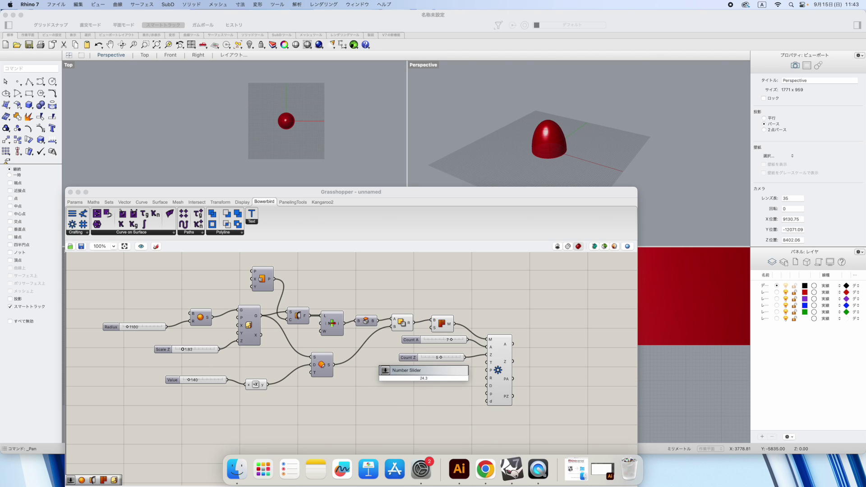
key("Return")
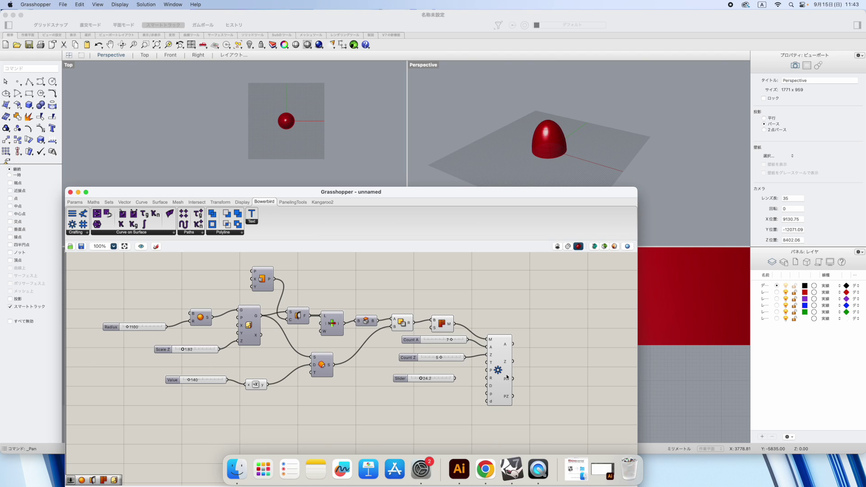
left_click_drag(490, 363, 457, 379)
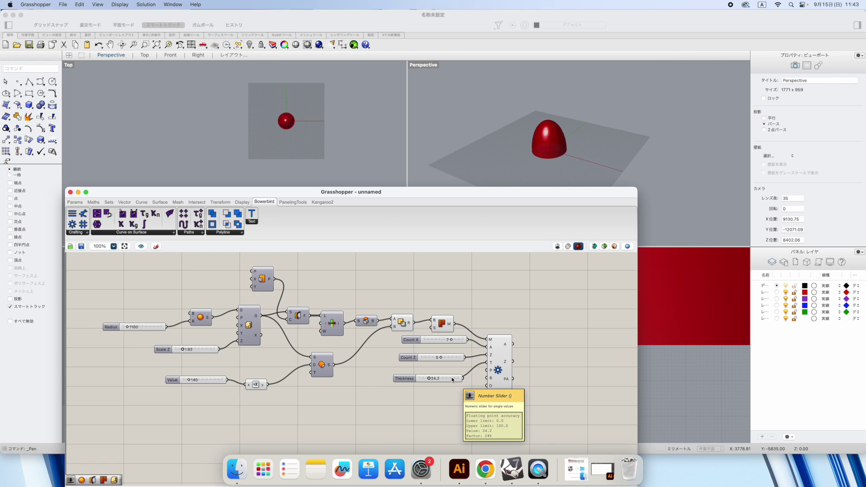
- Turn off the viewport preview of the Solid Difference component
scroll(452, 379, "right", 1)
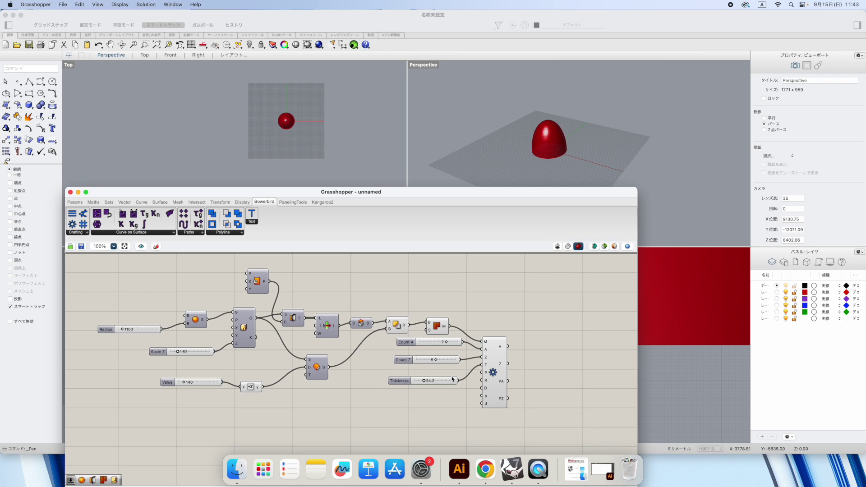
left_click(437, 328)
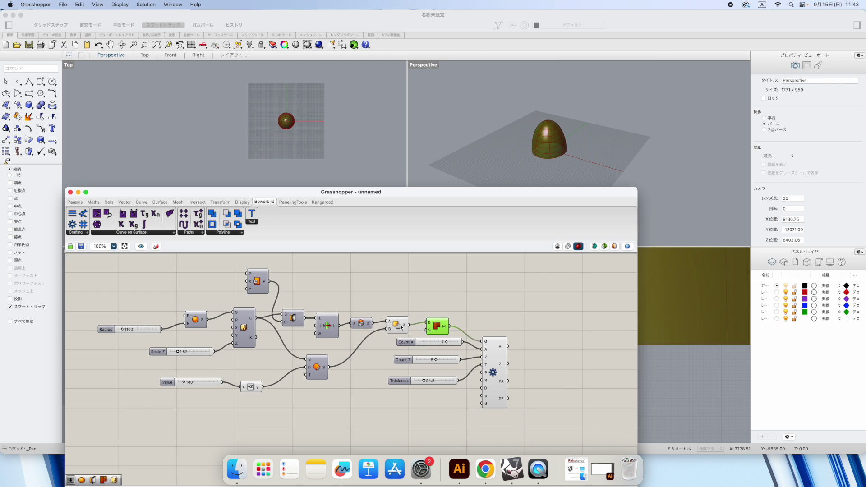
right_click(395, 323)
left_click(434, 322)
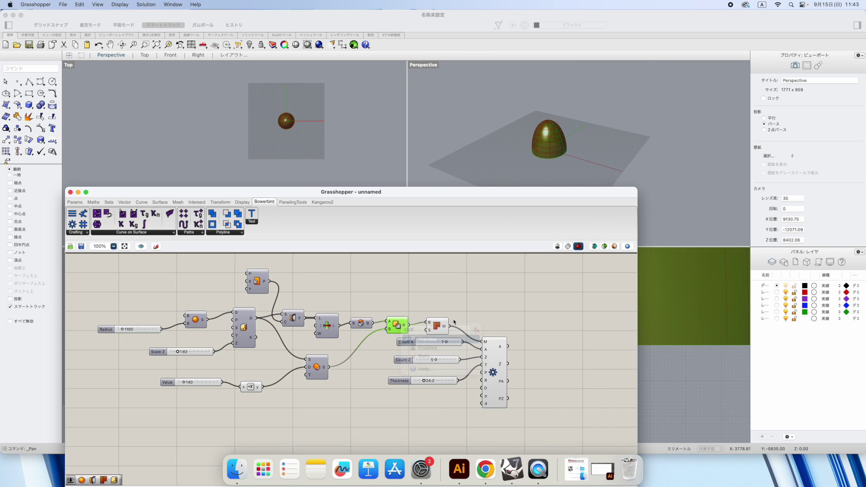
- Turn off the viewport preview of the Mesh Brep component so only the radial waffle curves are displayed
left_click(439, 325)
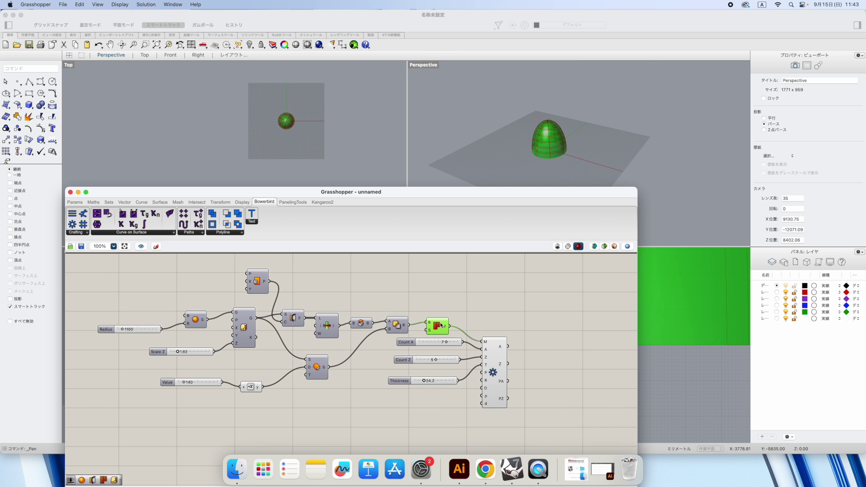
left_click(442, 325, "ctrl")
left_click(441, 326)
left_click(441, 326, "ctrl")
left_click(441, 328)
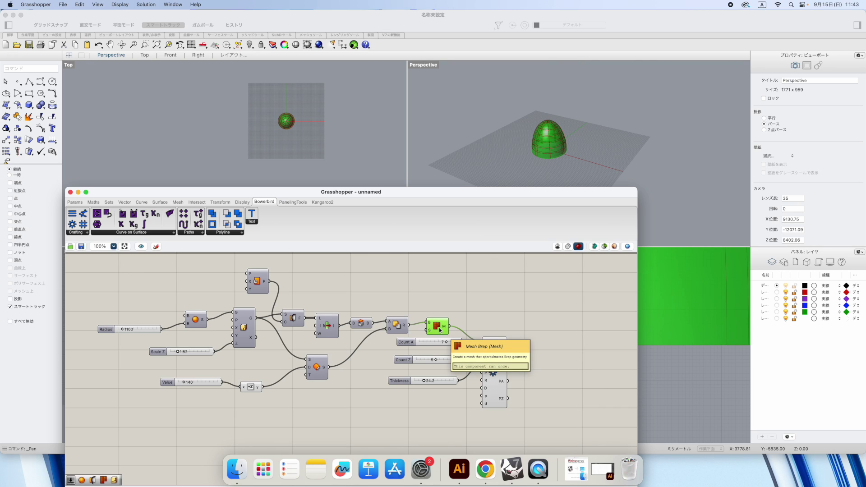
right_click(441, 330)
left_click(456, 343)
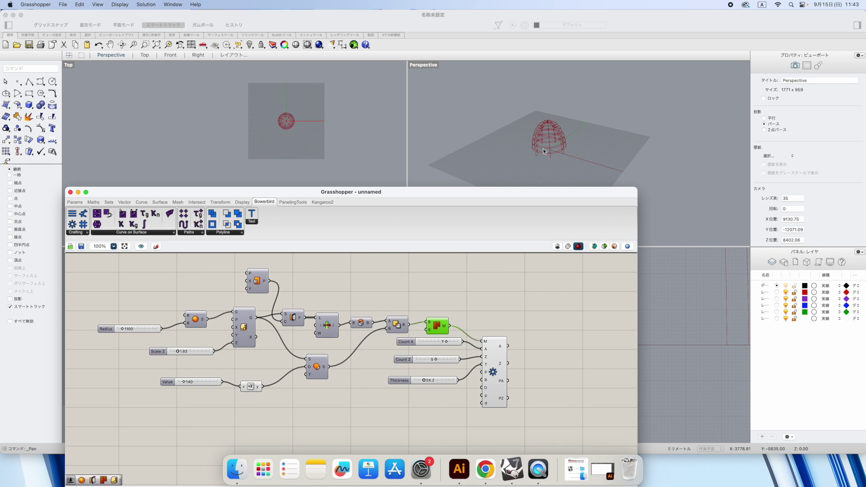
scroll(544, 148, "up", 3)
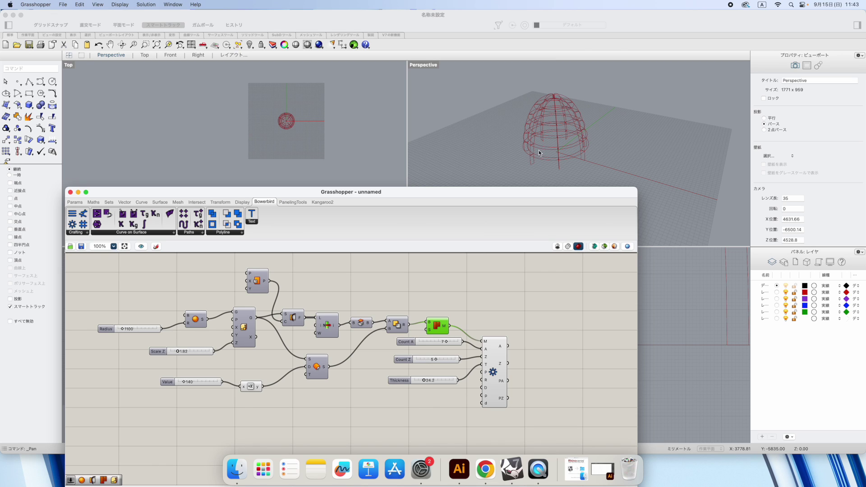
- Add a Boolean Toggle, connect it to BB Radial's lowercase p input, and set it to True
double_click(418, 409)
type("bool")
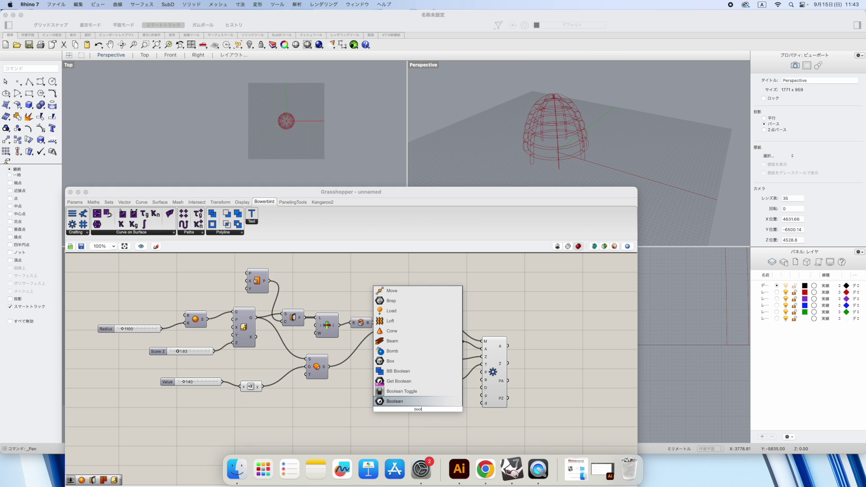
key("Up")
key("Return")
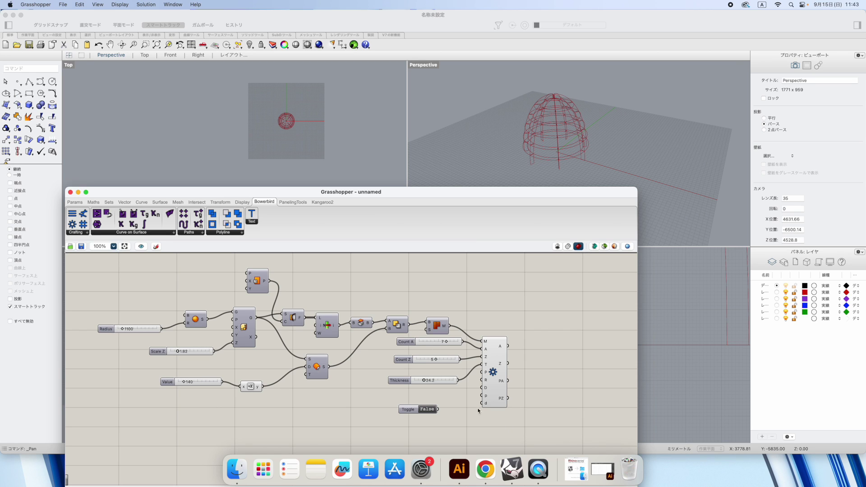
left_click_drag(482, 396, 433, 410)
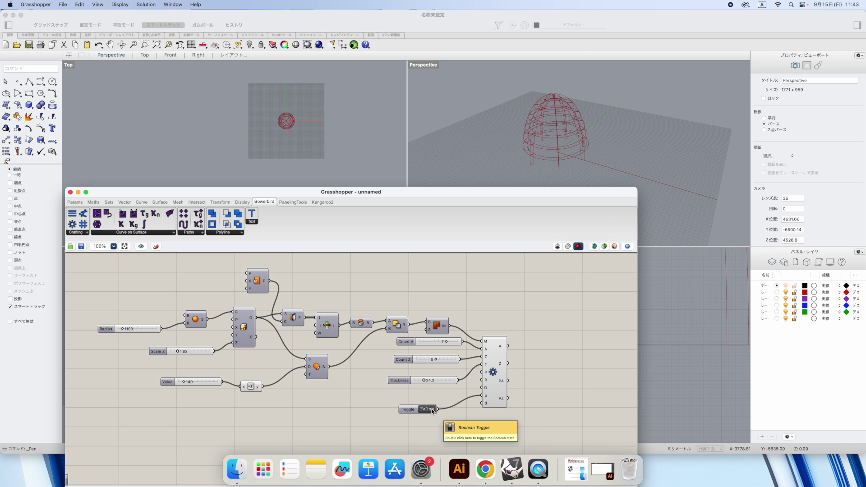
double_click(428, 410)
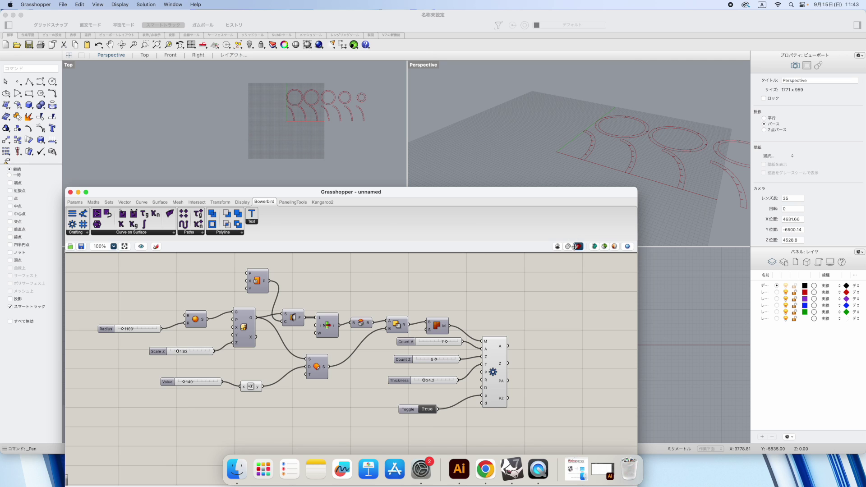
- Place two Curve parameters beside BB Radial and connect them to its A and Z outputs
left_click_drag(570, 194, 663, 248)
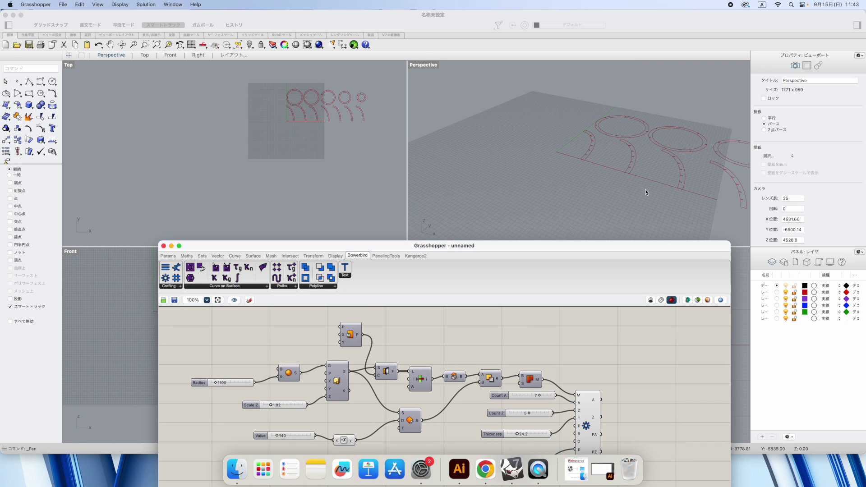
scroll(646, 189, "down", 5)
scroll(643, 189, "up", 3)
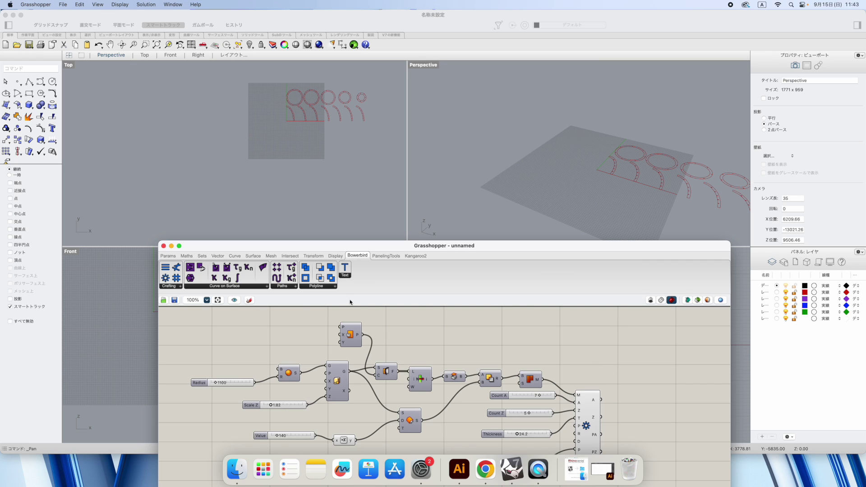
left_click(235, 255)
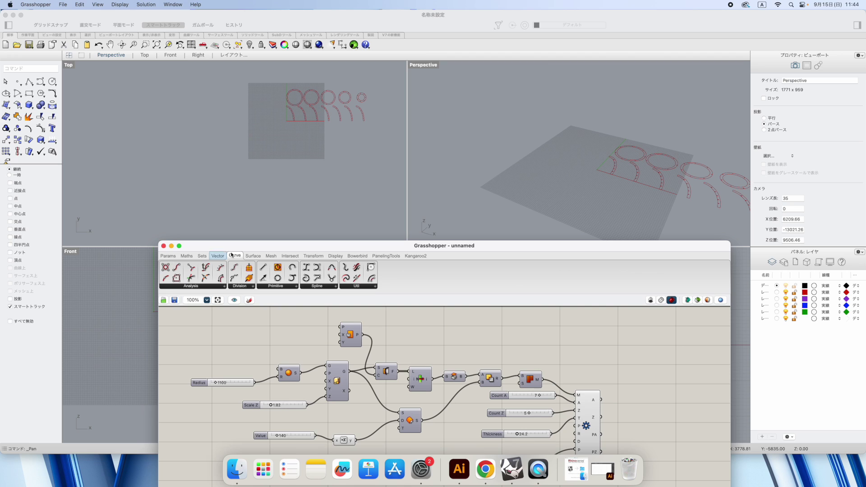
left_click(168, 256)
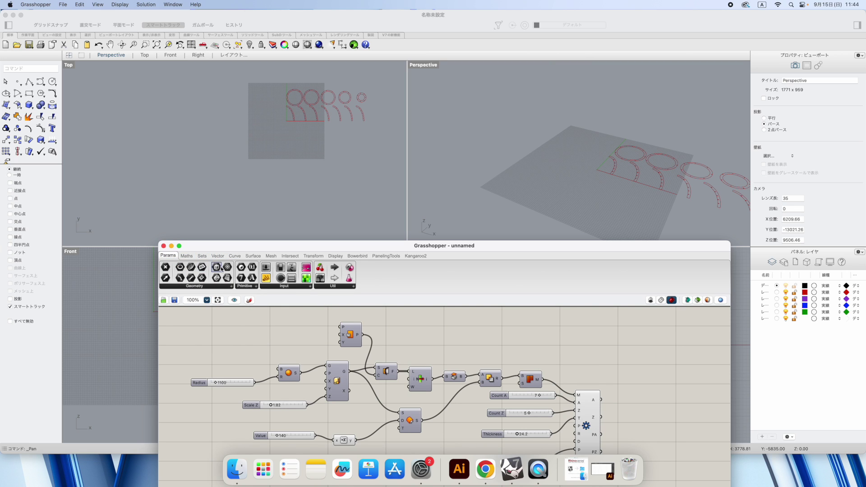
left_click_drag(191, 270, 630, 387)
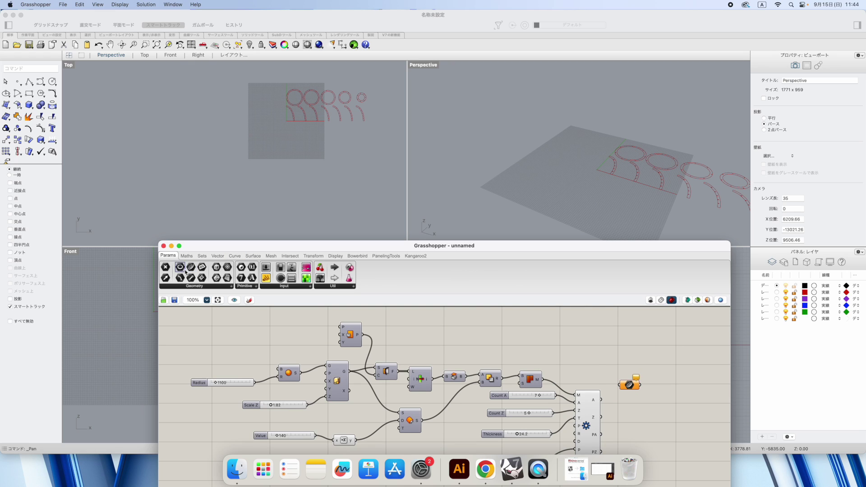
left_click_drag(192, 269, 629, 417)
left_click_drag(620, 385, 602, 417)
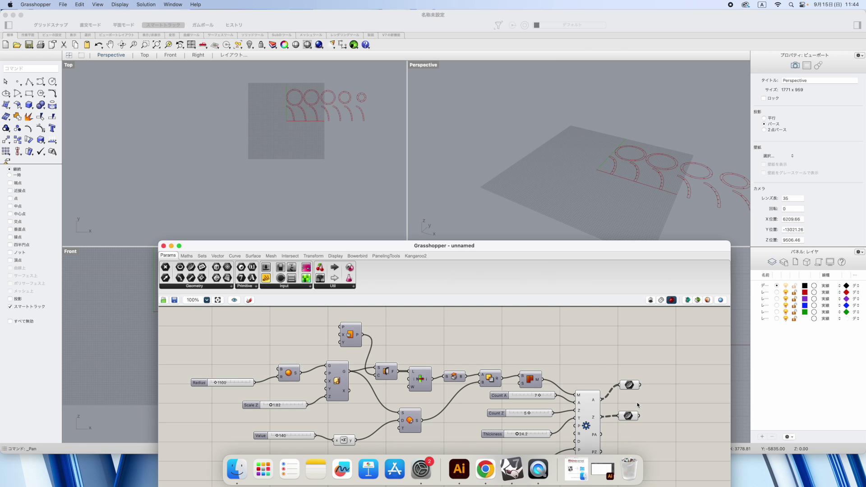
- Add a Boundary Surfaces component and connect its edges input to the Curve parameter fed by output A
double_click(625, 355)
type("boundary")
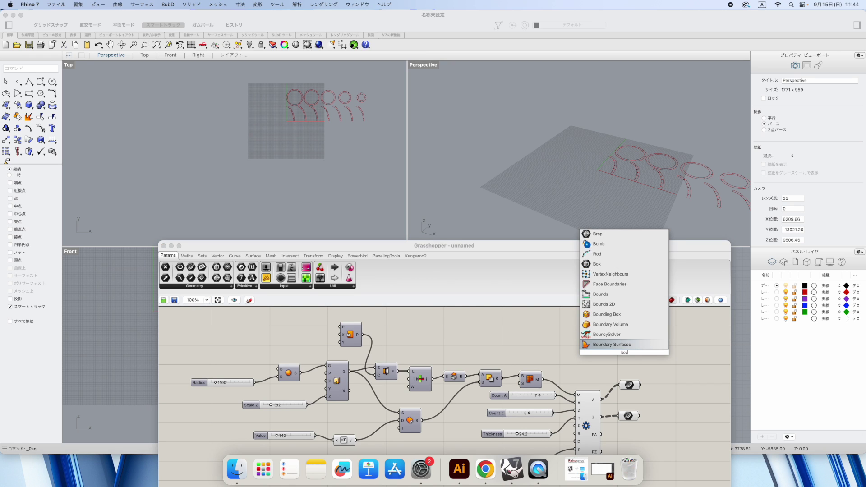
key("Return")
left_click_drag(624, 353, 669, 378)
left_click_drag(658, 378, 643, 389)
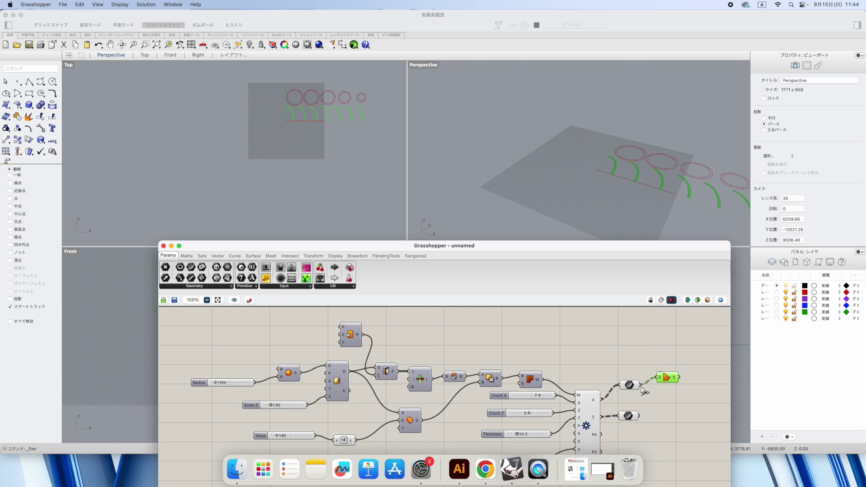
- Add a second Boundary Surfaces component and connect its edges input to the Curve parameter fed by output Z
double_click(662, 406)
type("boun")
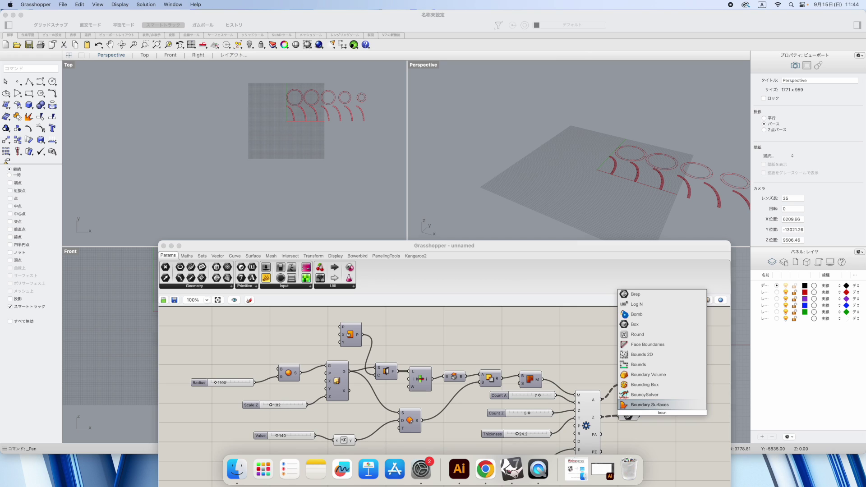
key("Return")
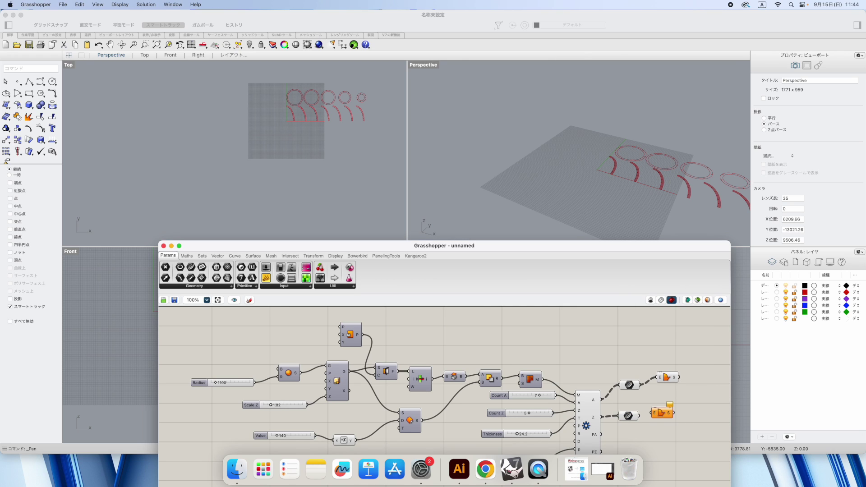
left_click_drag(654, 414, 641, 418)
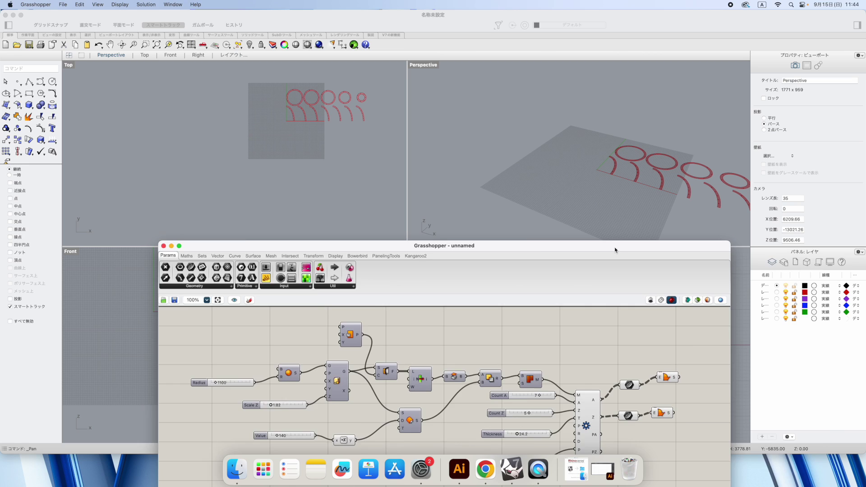
- Switch the Boolean Toggle to False and back to True to compare the assembled dome with the flat parts layout
left_click_drag(614, 246, 703, 262)
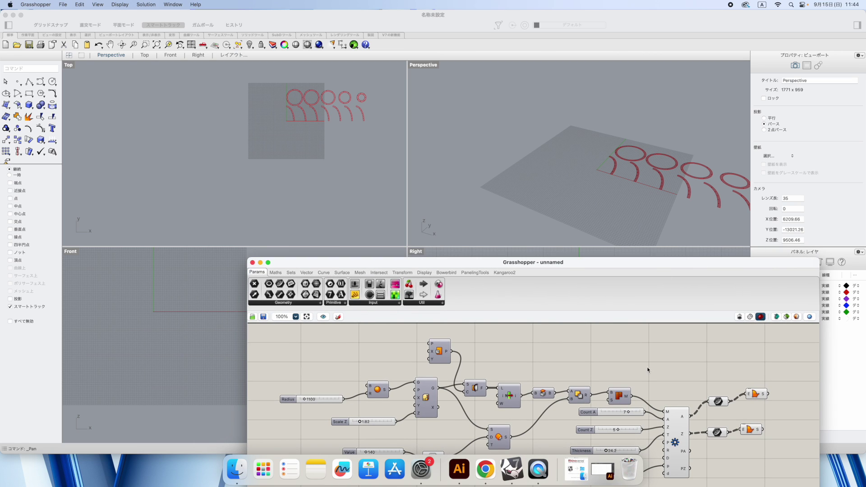
scroll(648, 370, "down", 5)
double_click(607, 395)
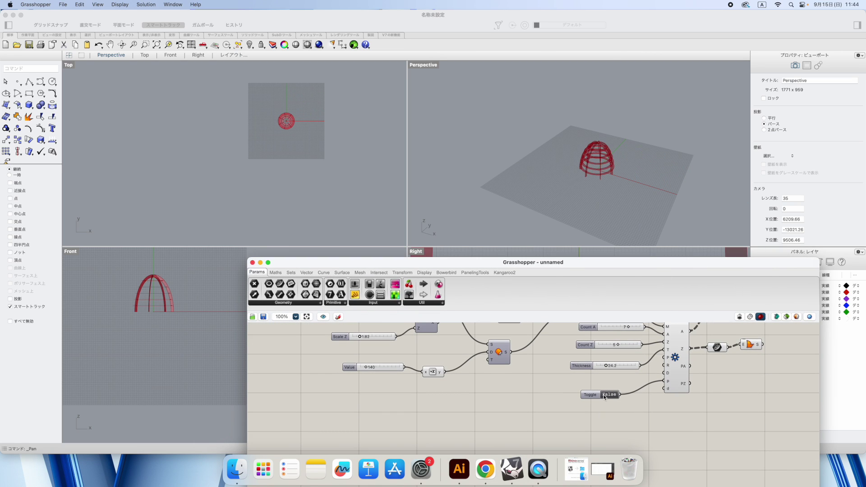
double_click(606, 395)
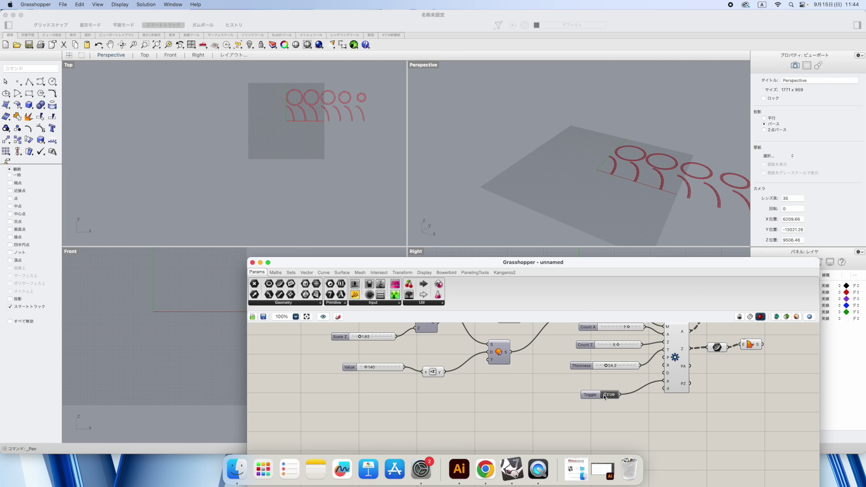